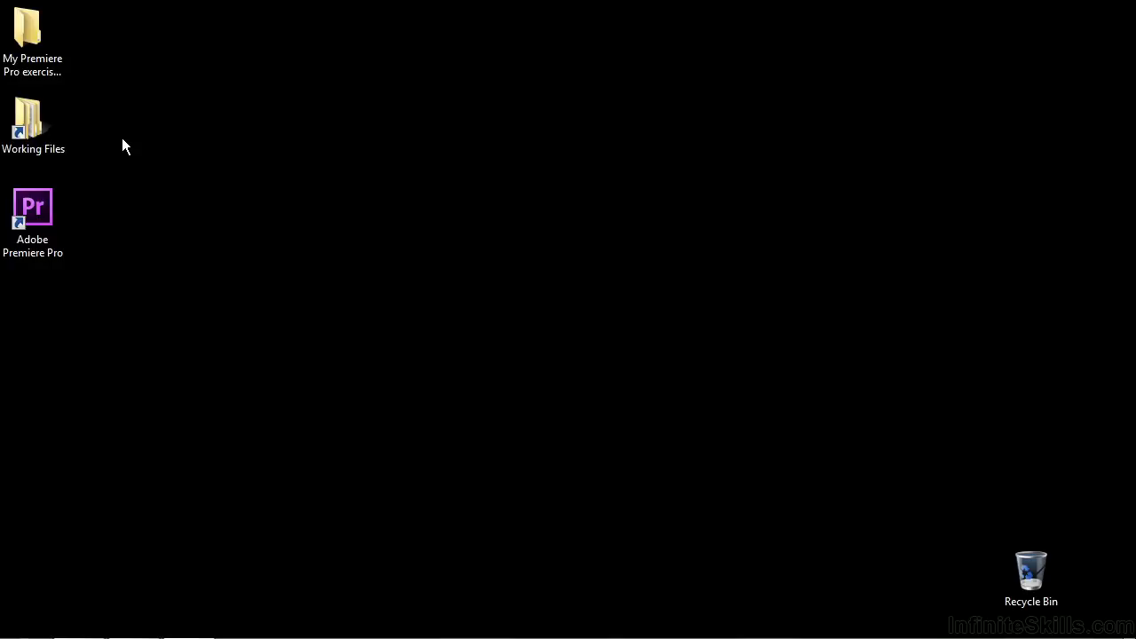
Step: Open SourcePatching.prproj from Working Files > projects in Premiere Pro
double_click(40, 117)
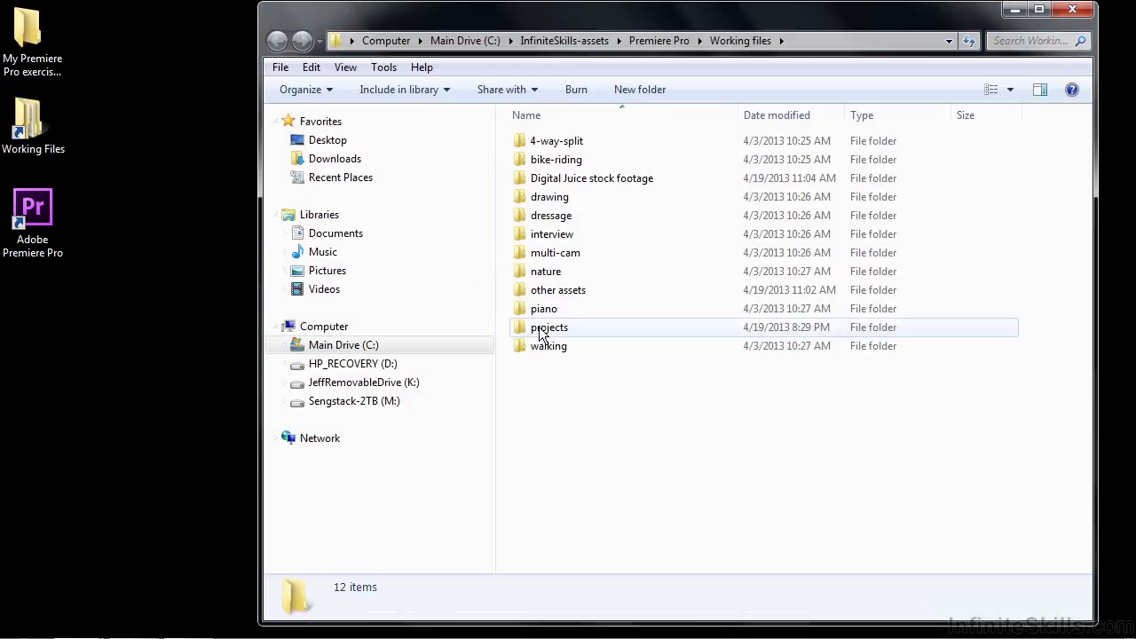
double_click(544, 328)
left_click_drag(1089, 228, 1108, 576)
double_click(564, 548)
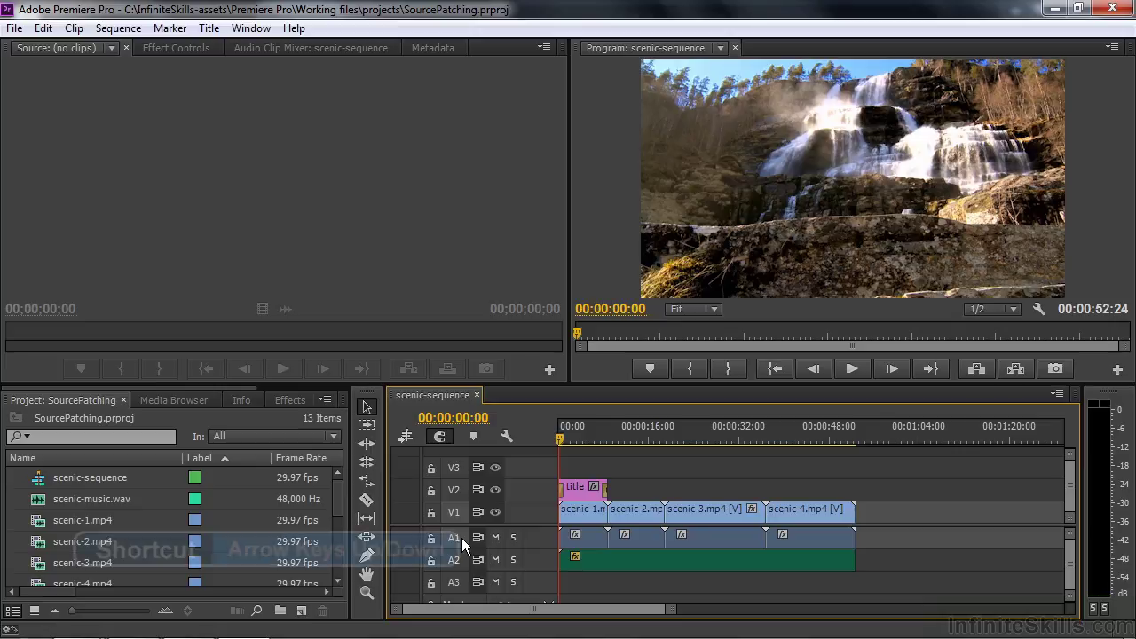
key("Down")
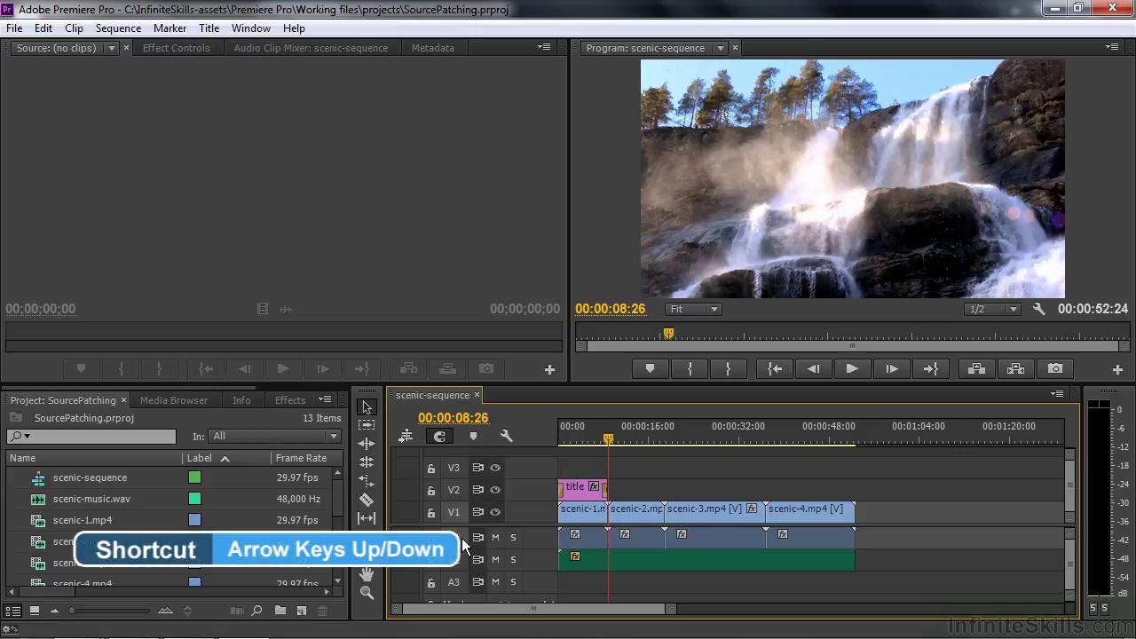
key("Down")
key("Down")
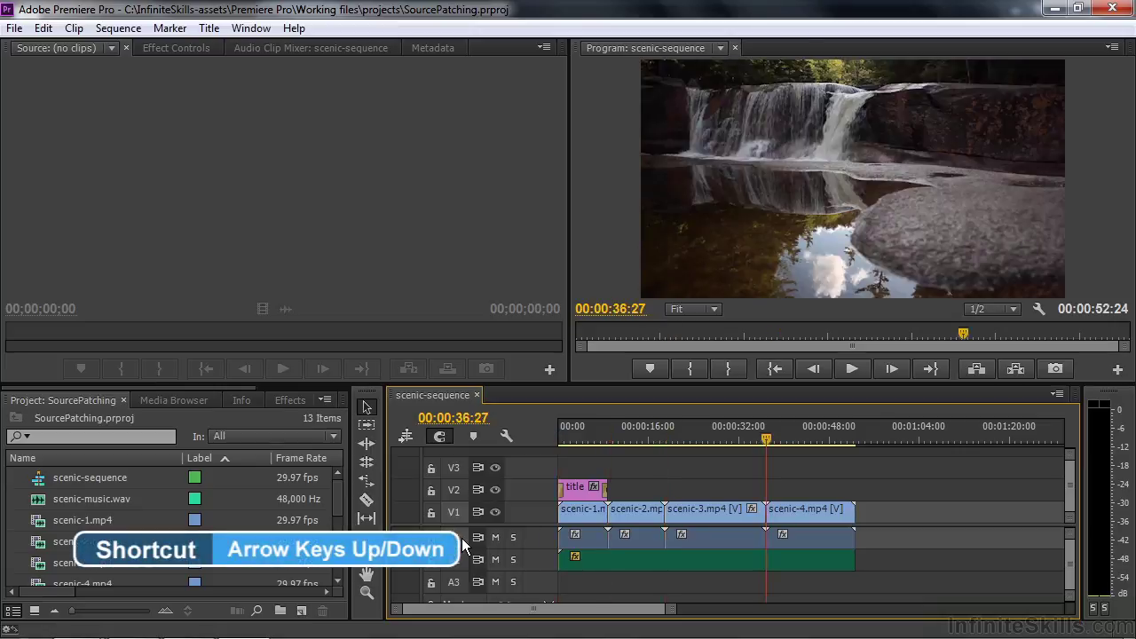
key("Down")
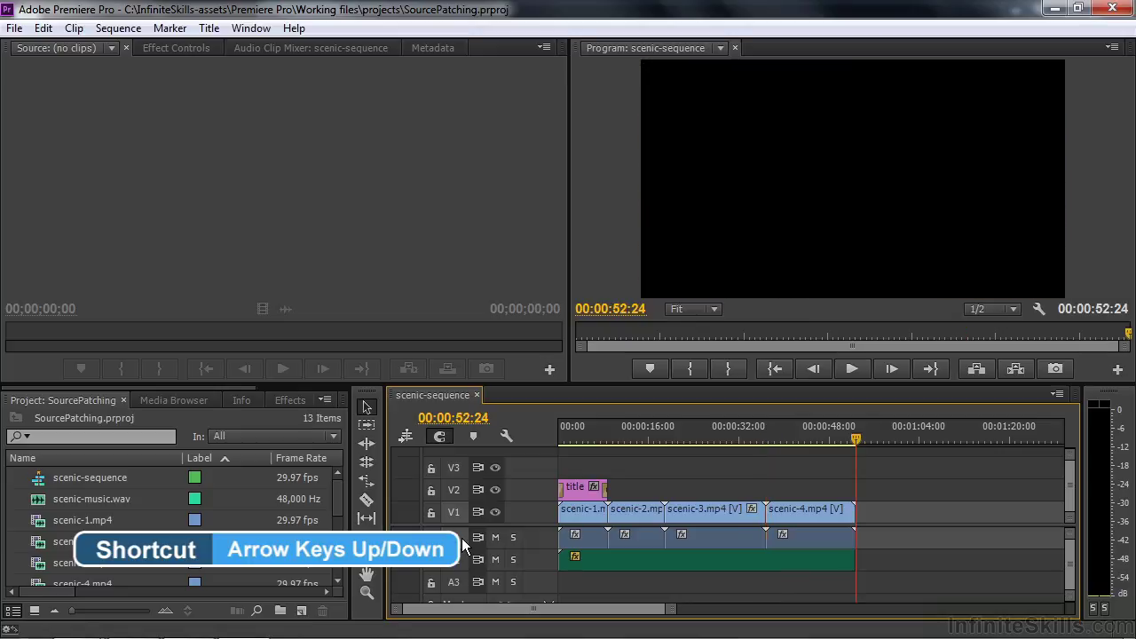
key("Up")
key("Up")
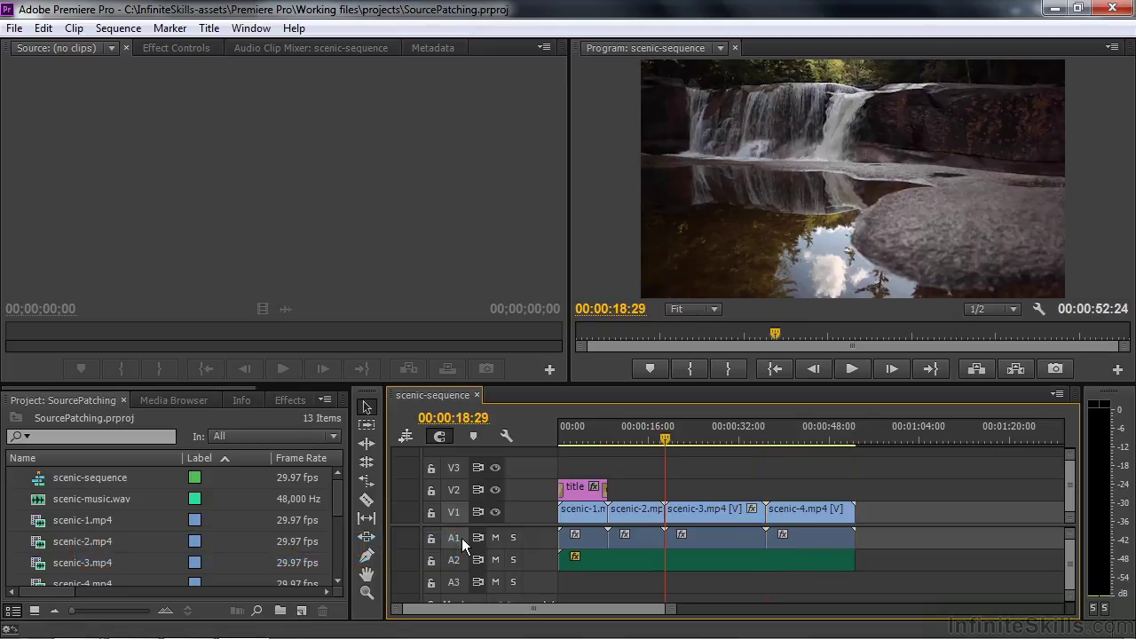
key("Up")
key("Up")
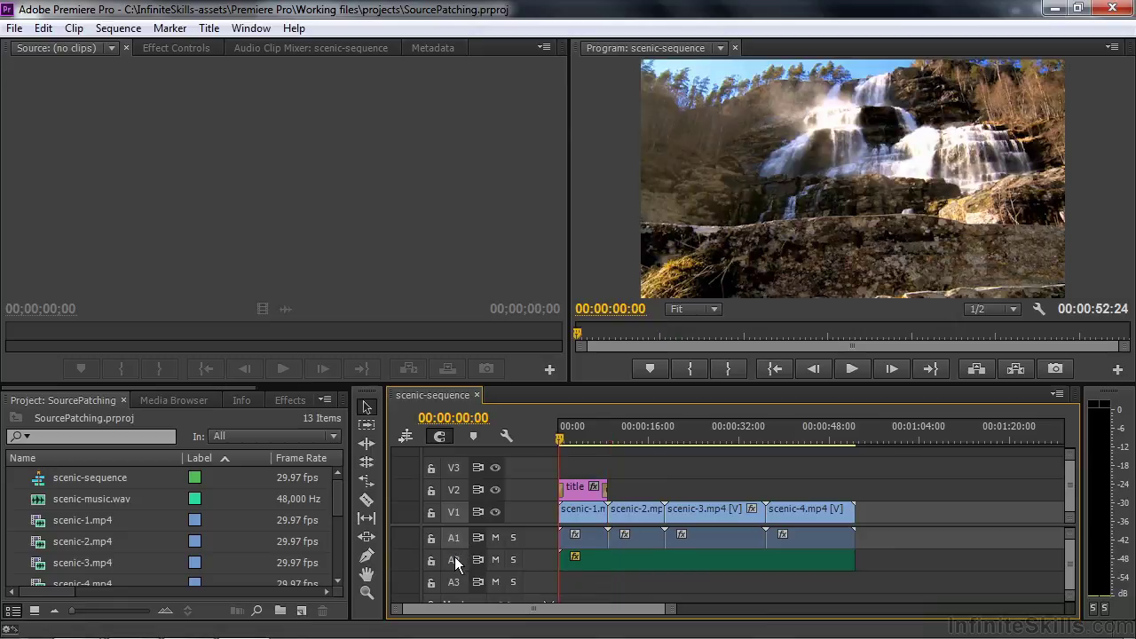
left_click(454, 557)
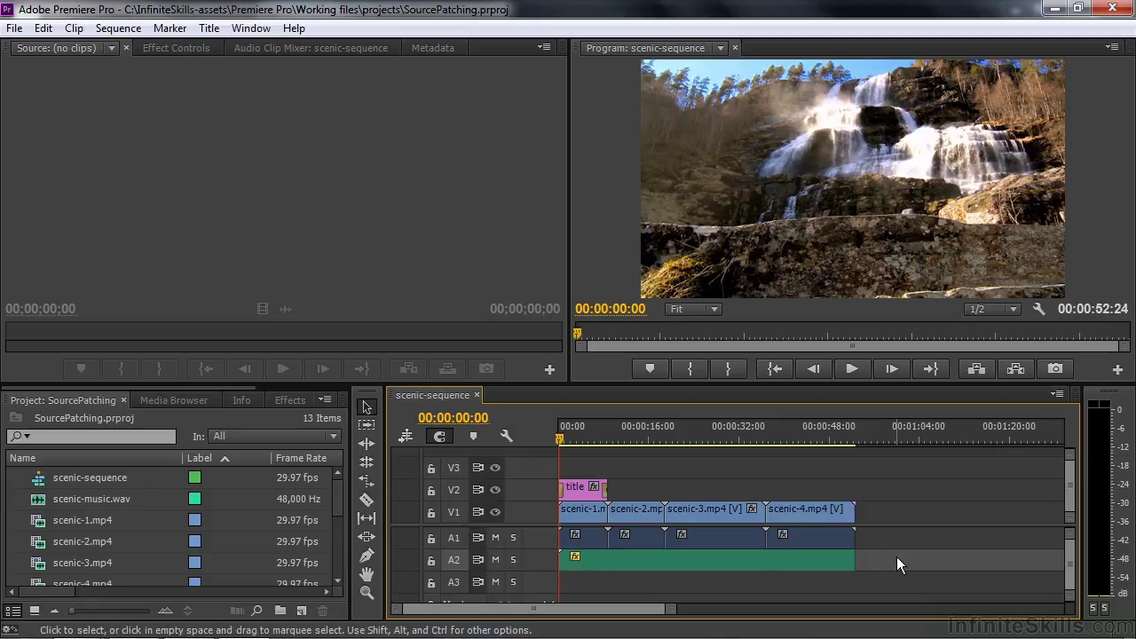
key("End")
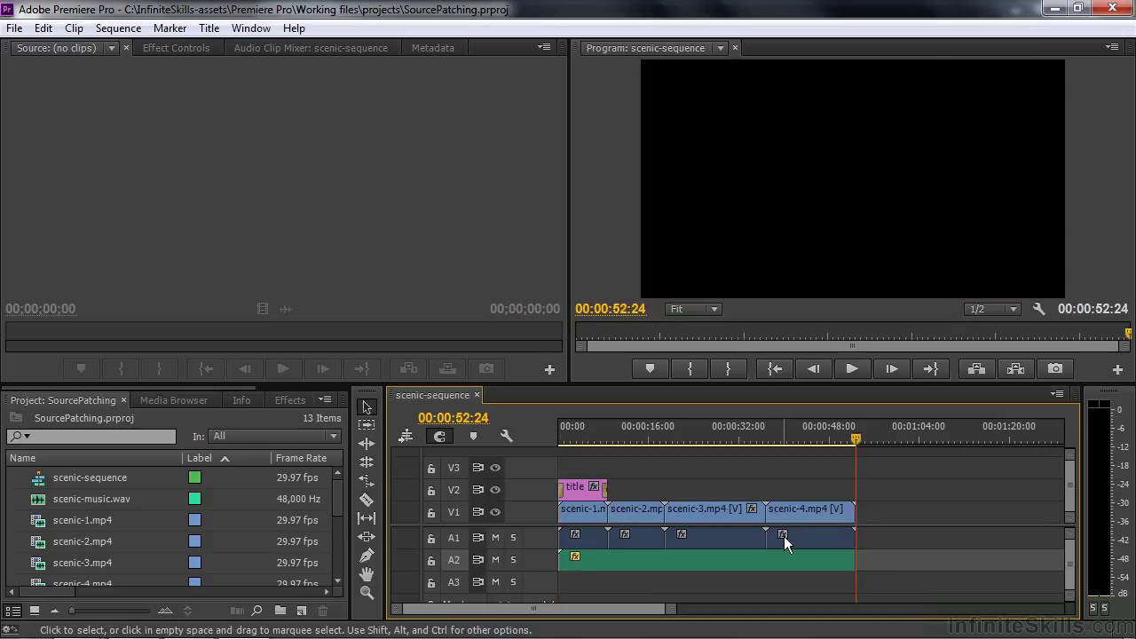
key("Home")
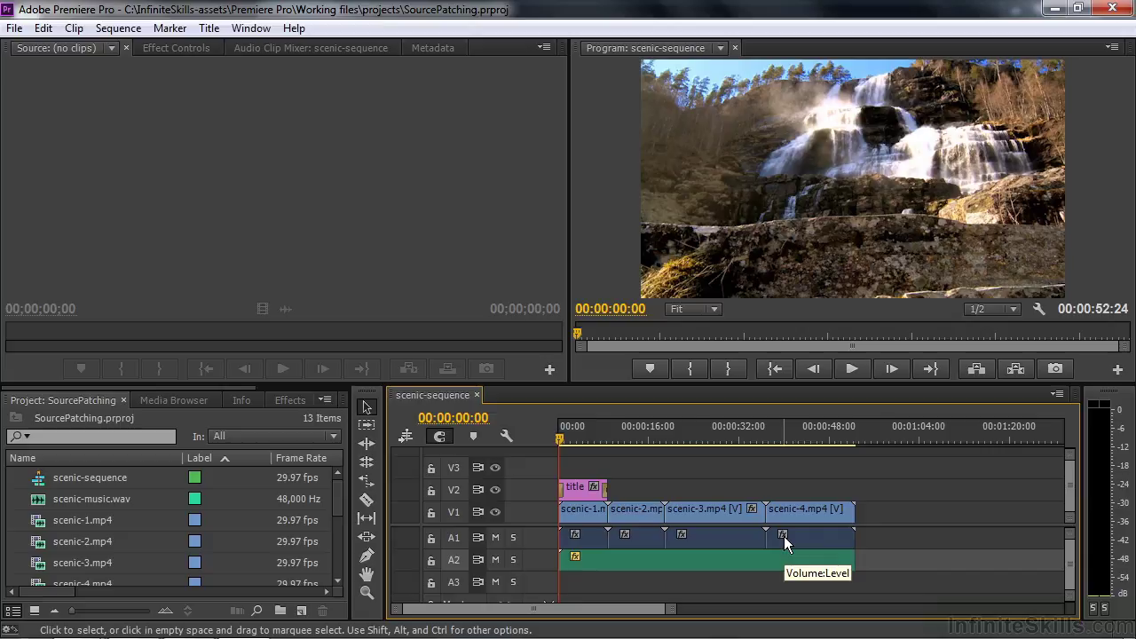
left_click(458, 535)
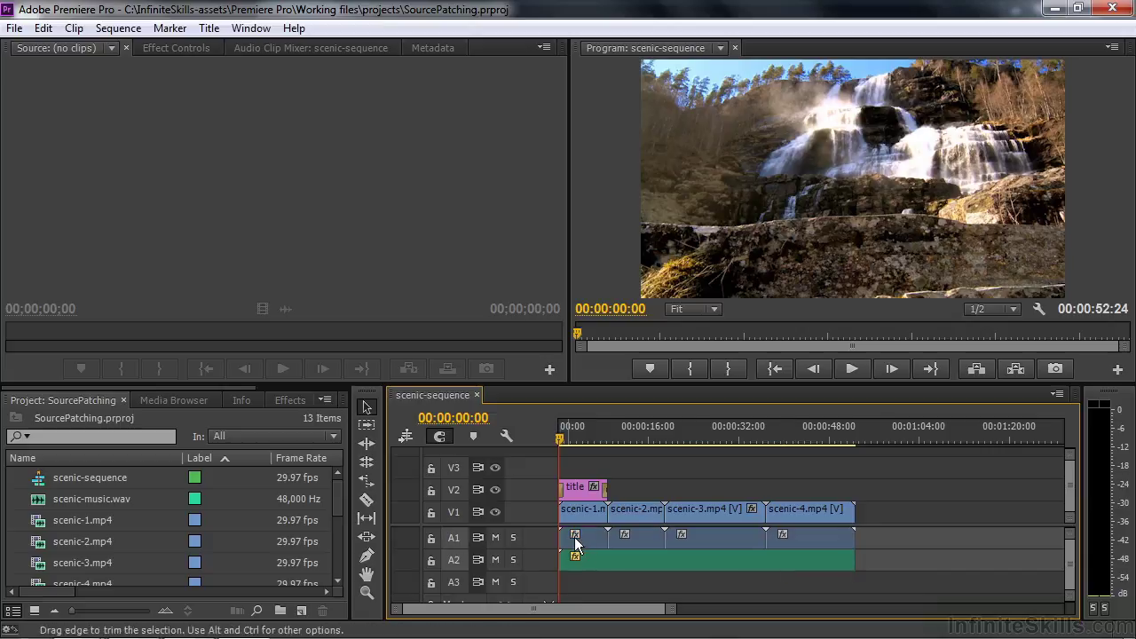
key("Down")
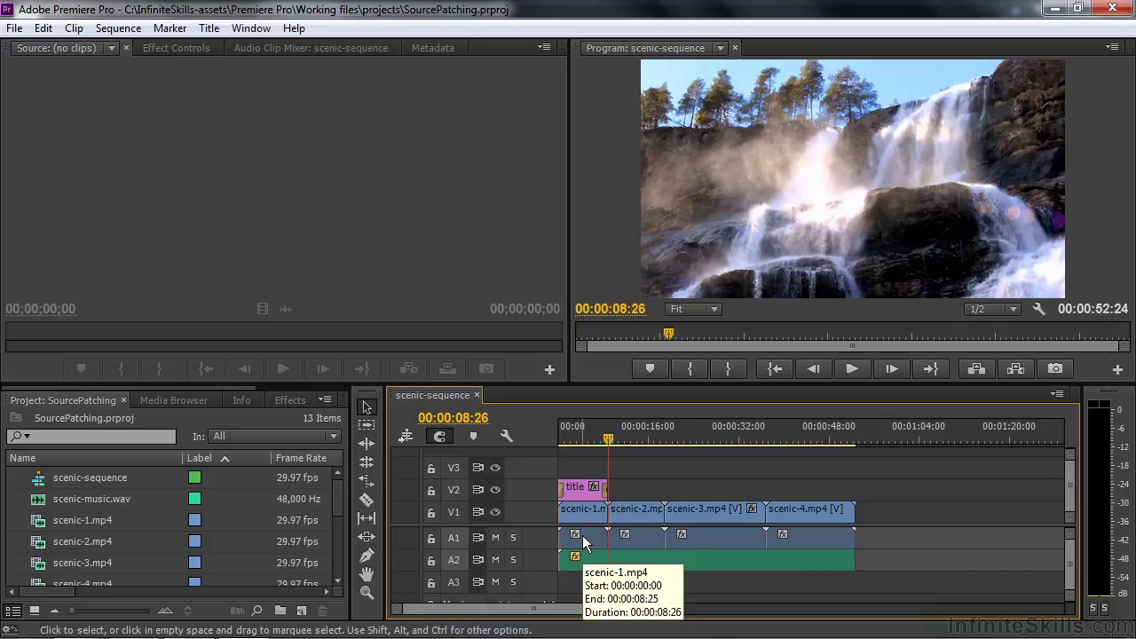
key("Down")
key("Down")
key("Down")
key("Up")
key("Up")
key("Up")
key("Up")
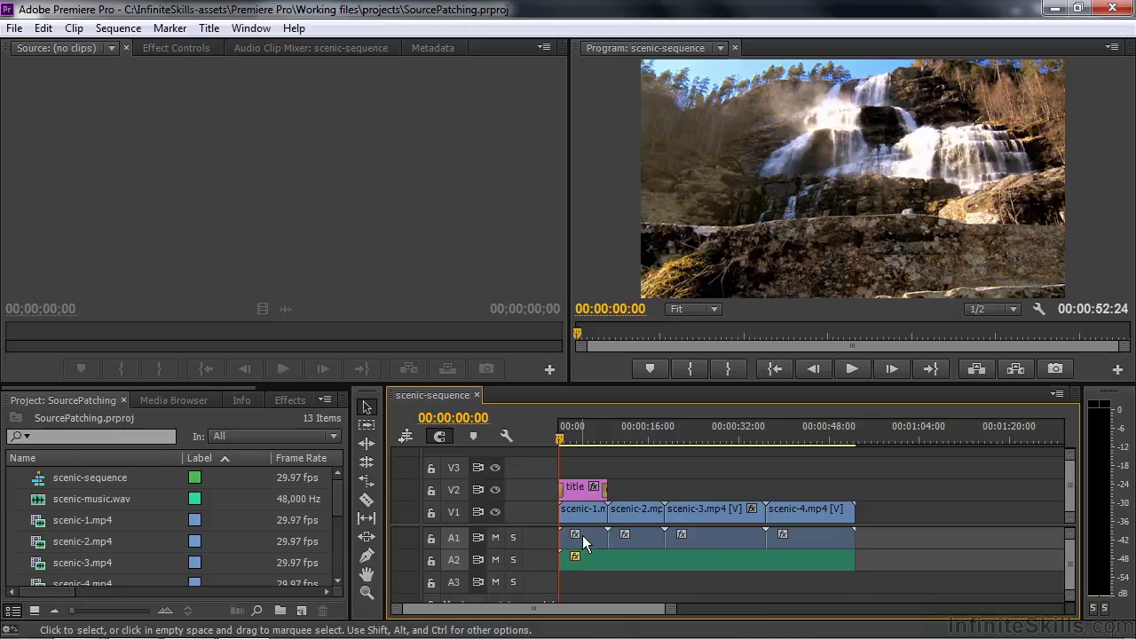
Step: Copy scenic-1.mp4 with the playhead at 00:00:26:08 and A1 targeting left on
left_click(587, 517)
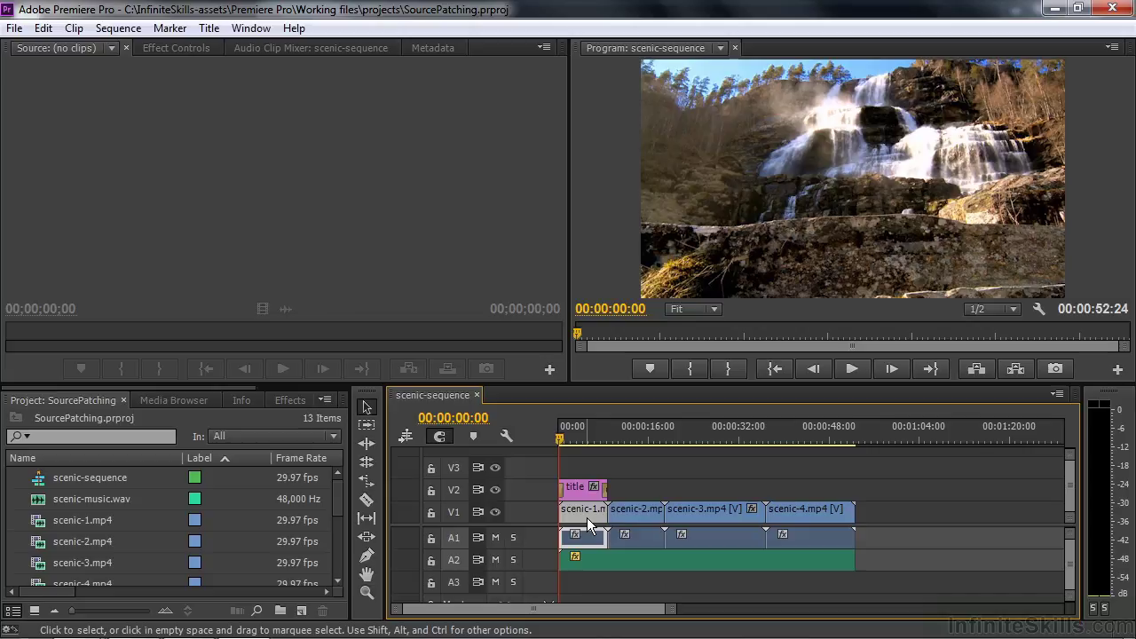
left_click(707, 433)
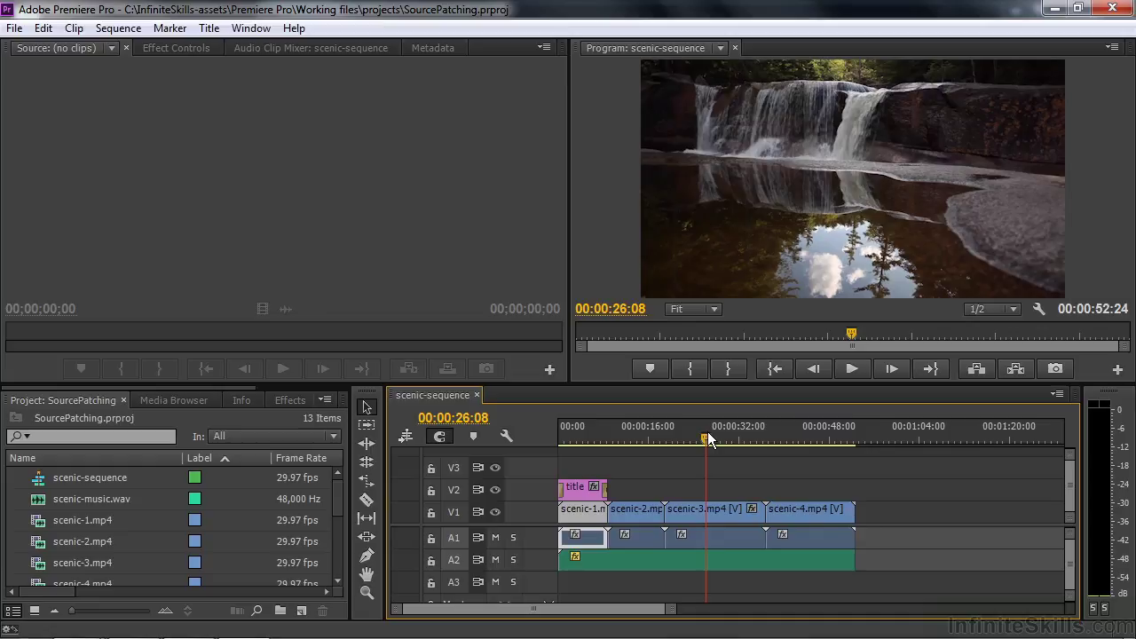
left_click(460, 539)
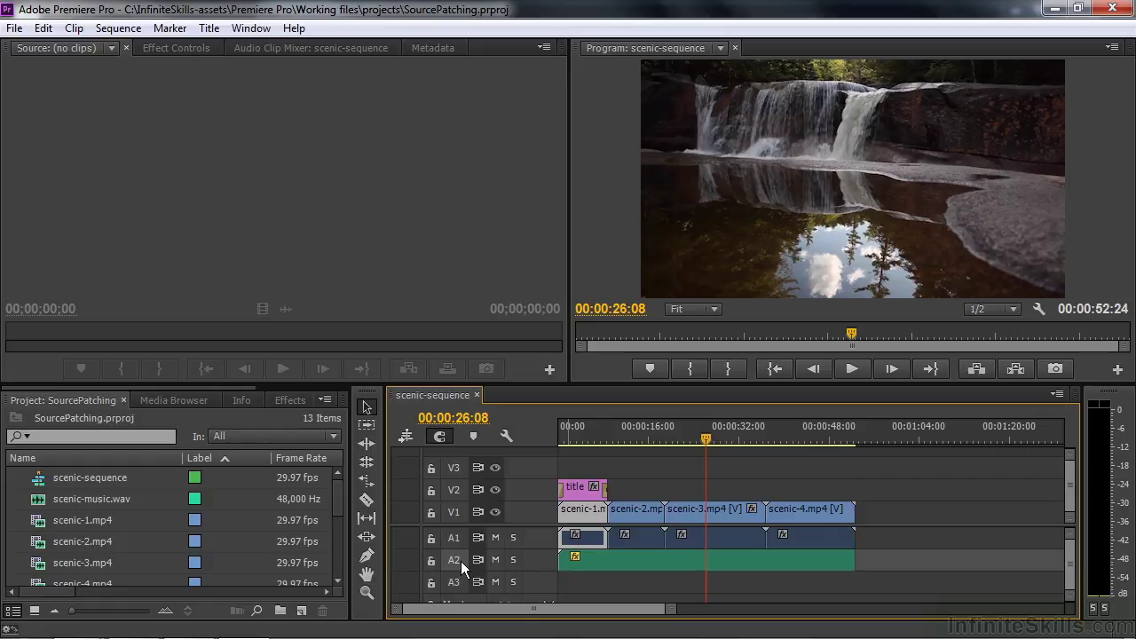
left_click(461, 522)
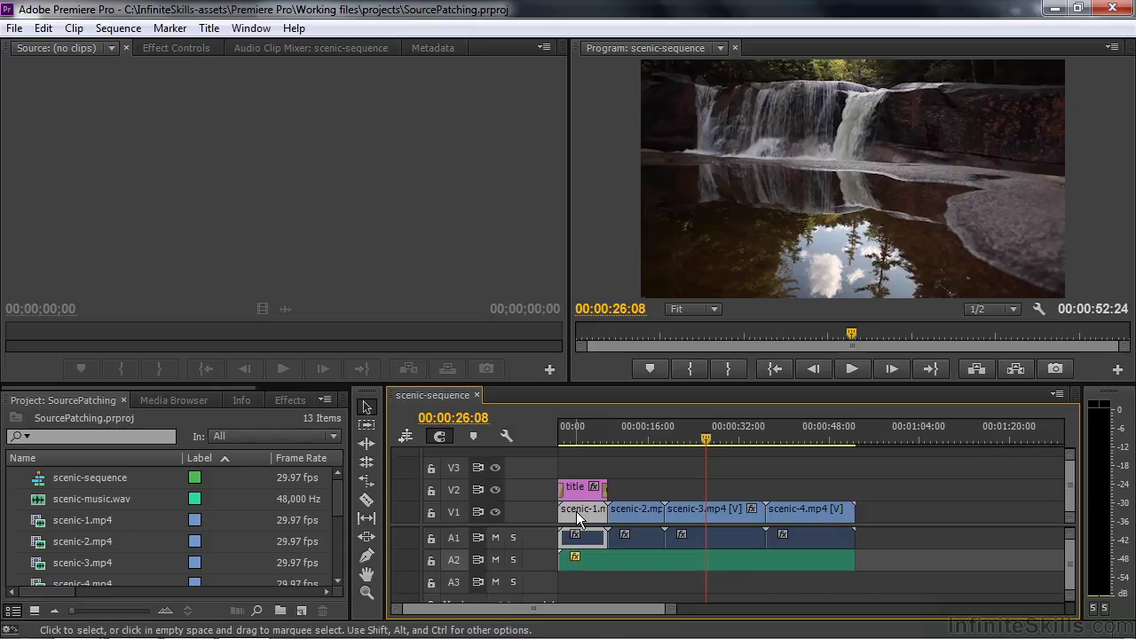
key("ctrl+c")
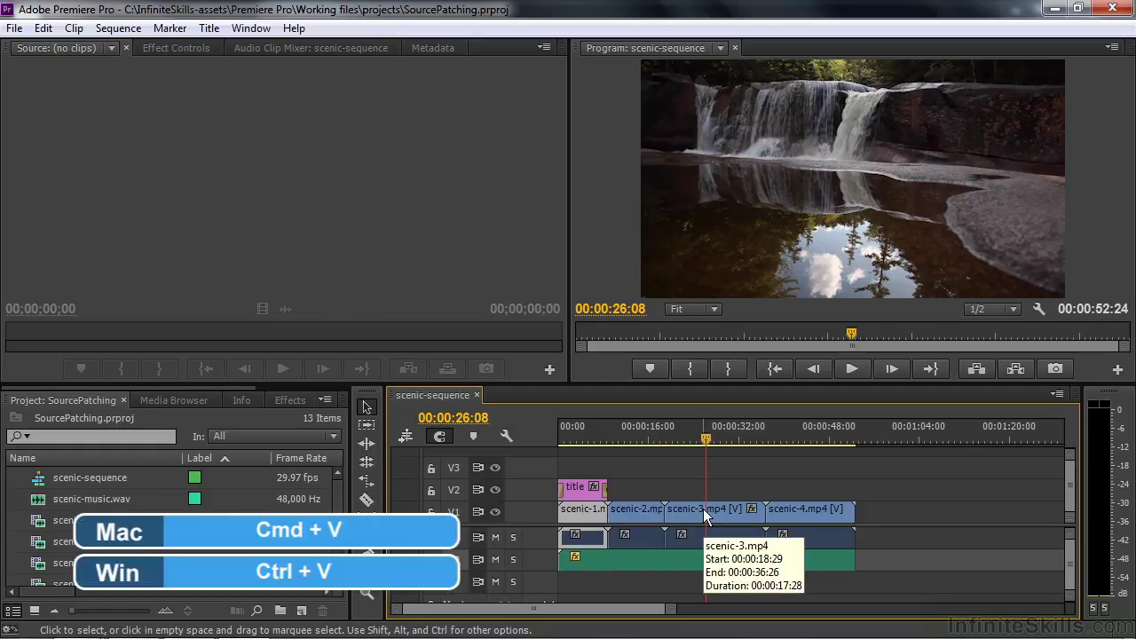
key("ctrl+v")
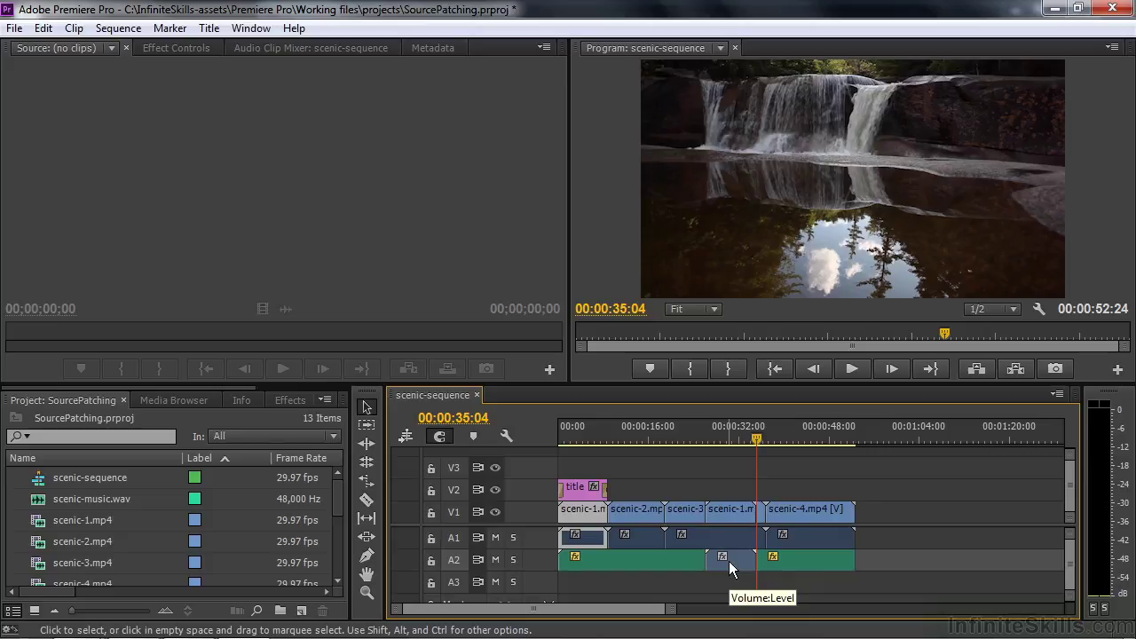
left_click(683, 435)
key("space")
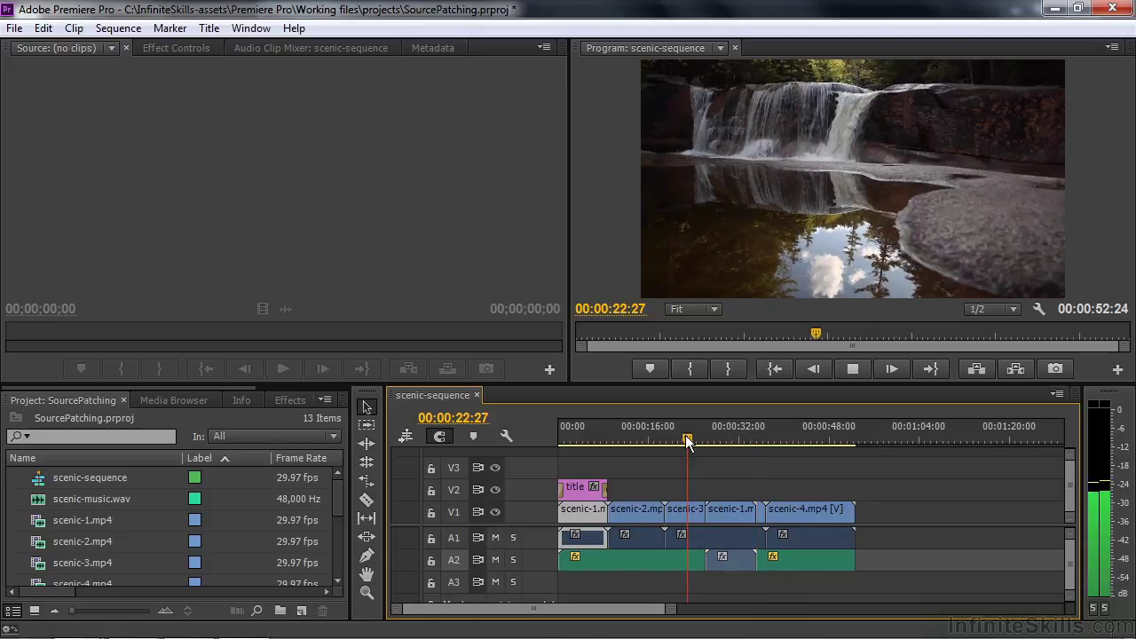
left_click(711, 437)
key("space")
key("space")
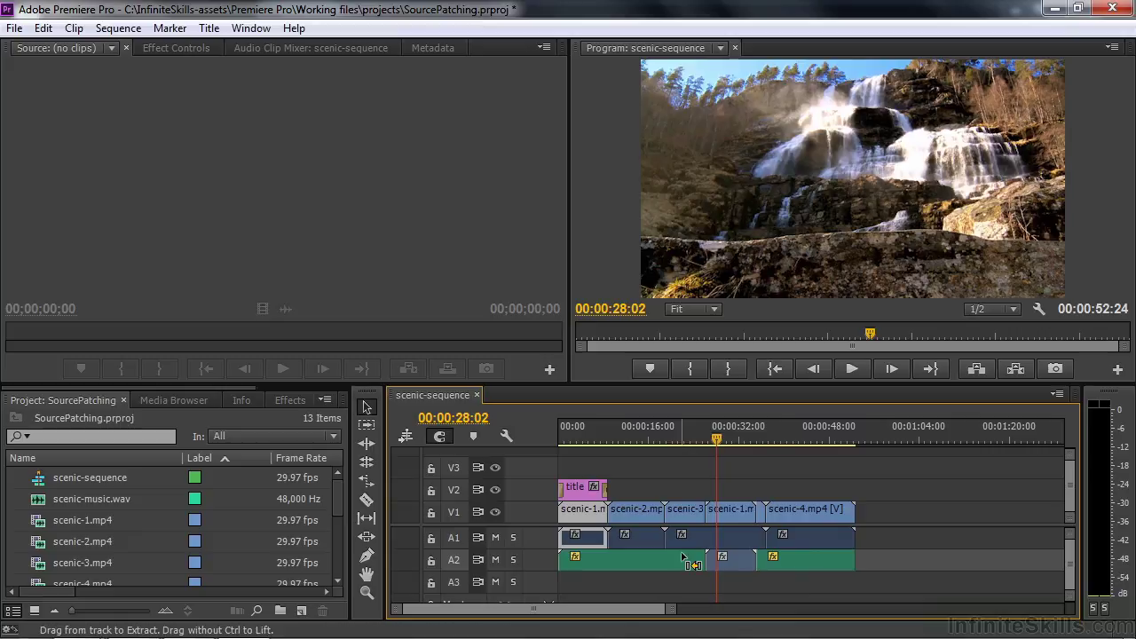
key("ctrl+z")
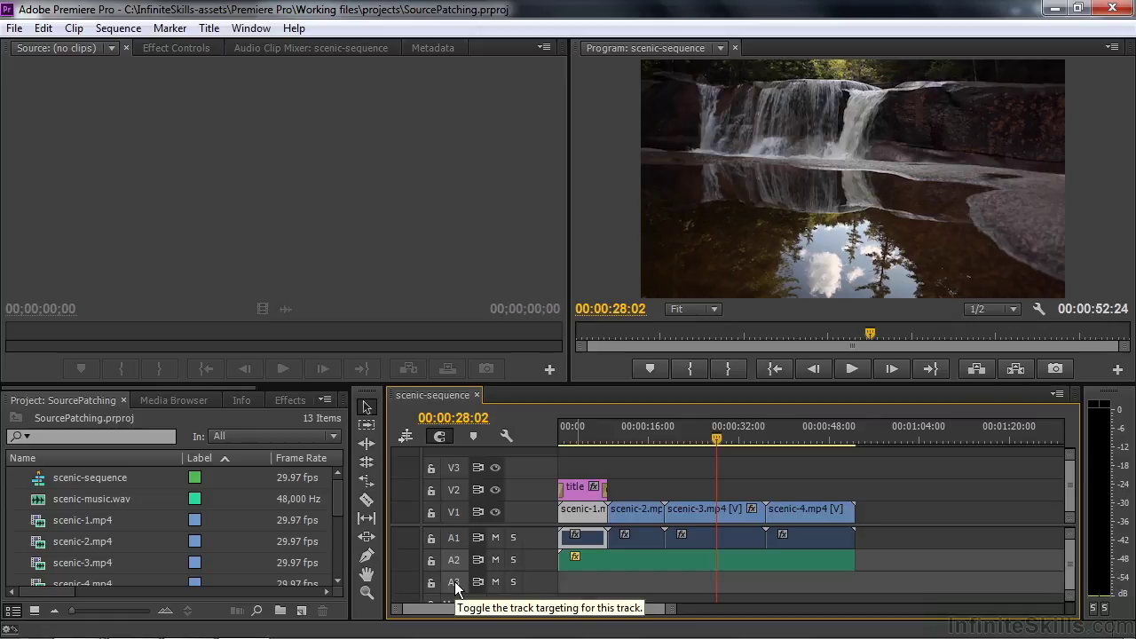
Step: Trial-paste scenic-1 onto V2 and A3, undo it, and return the playhead to 00:00:27:02
left_click(458, 490)
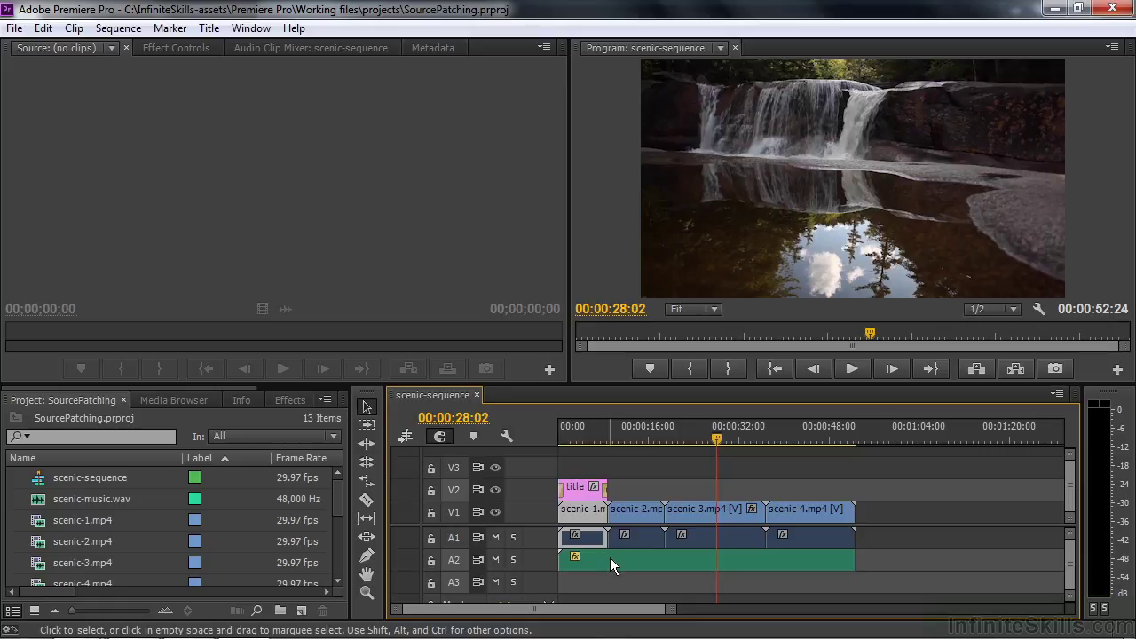
left_click(457, 557)
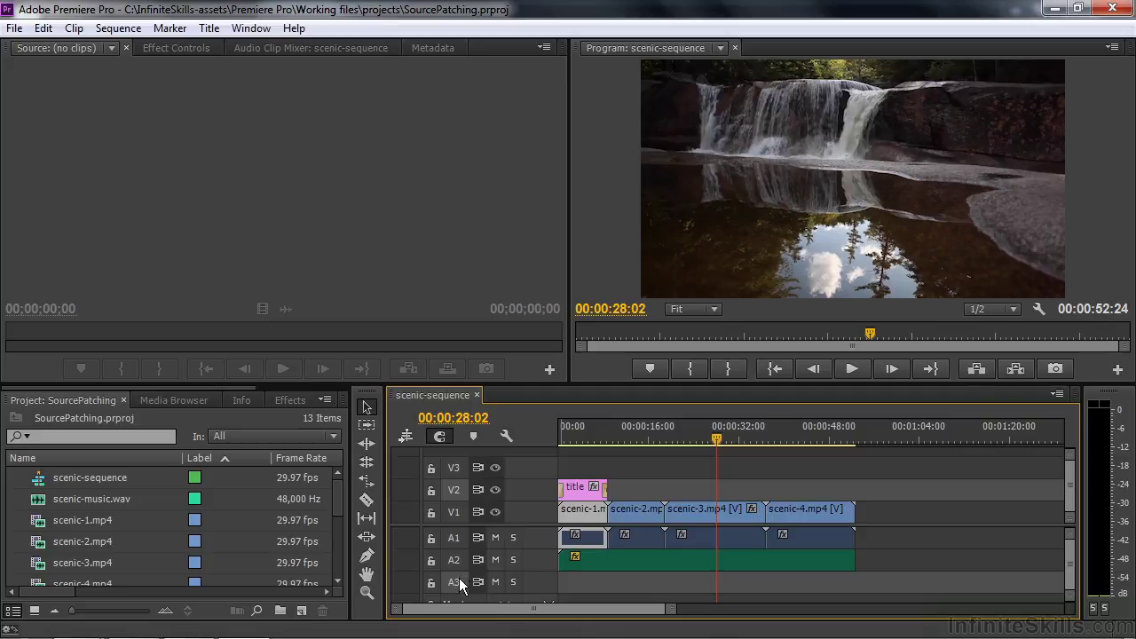
key("ctrl+v")
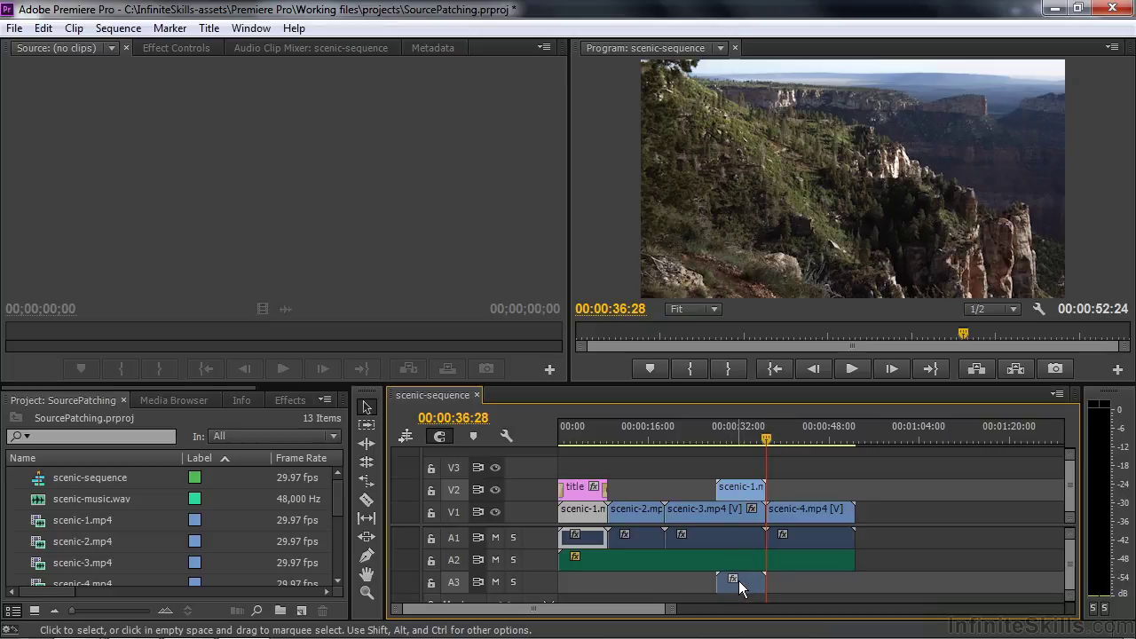
key("ctrl+z")
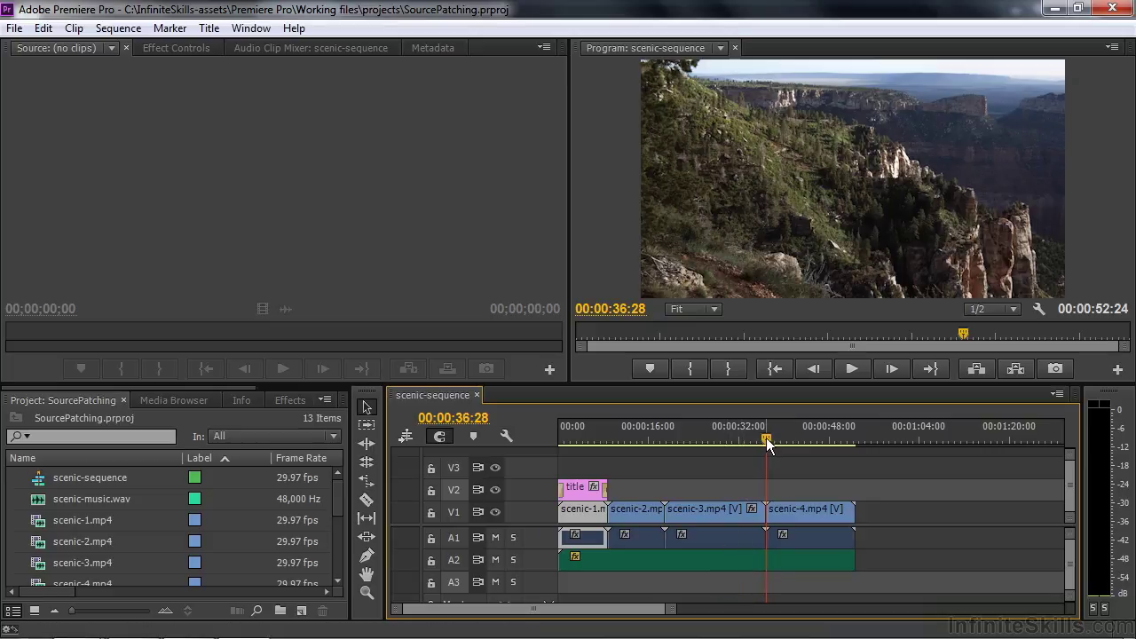
left_click_drag(765, 437, 713, 441)
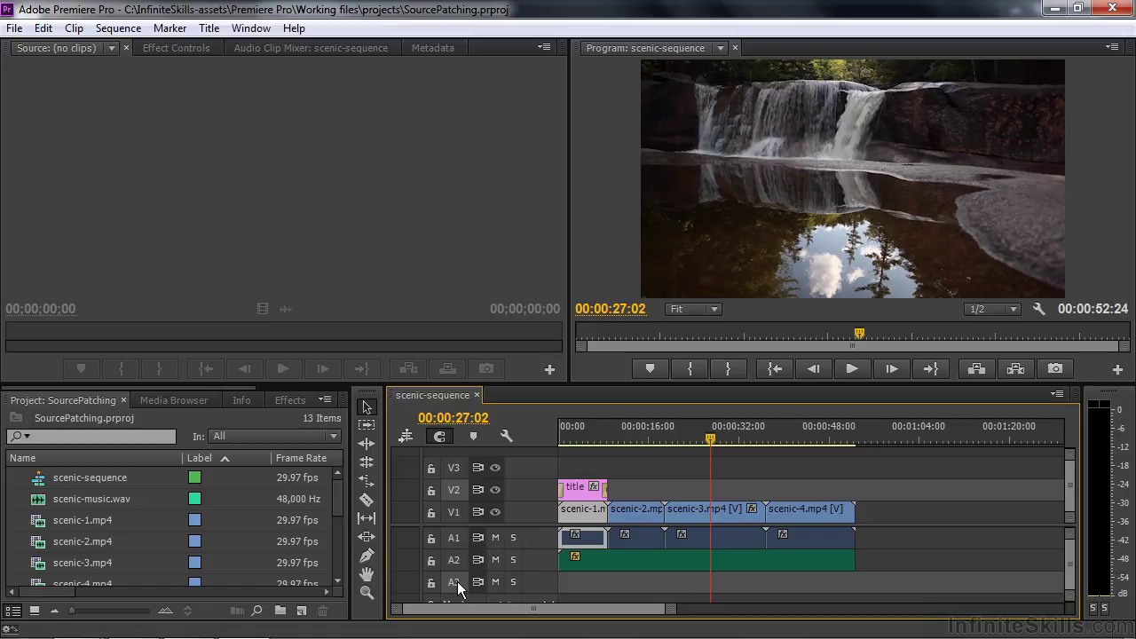
left_click(44, 28)
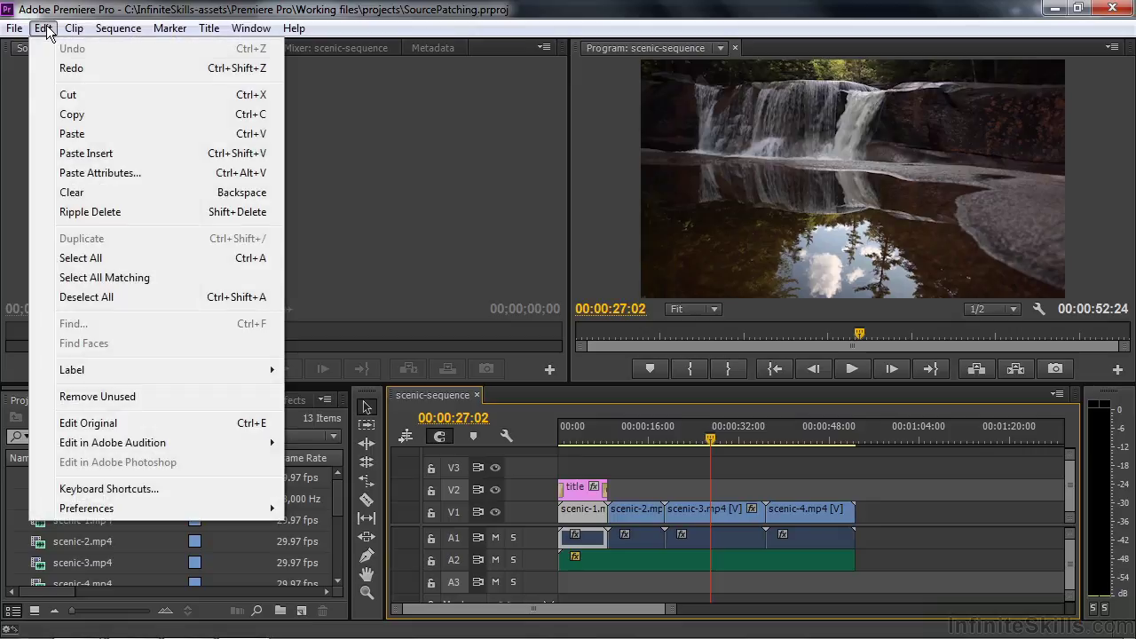
left_click(101, 153)
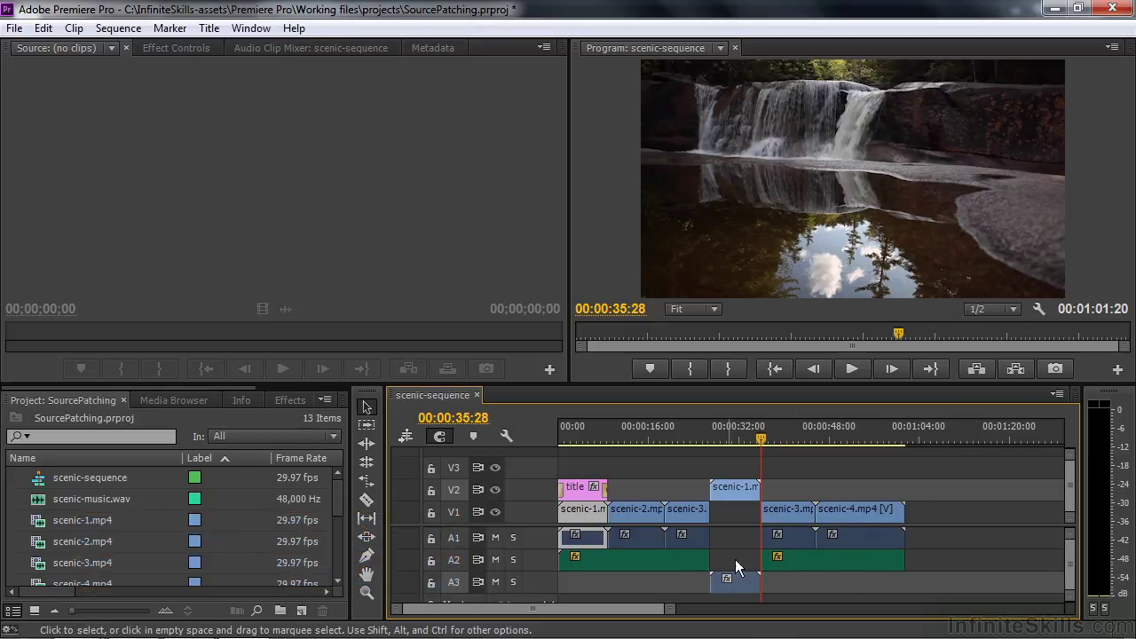
left_click(712, 435)
key("space")
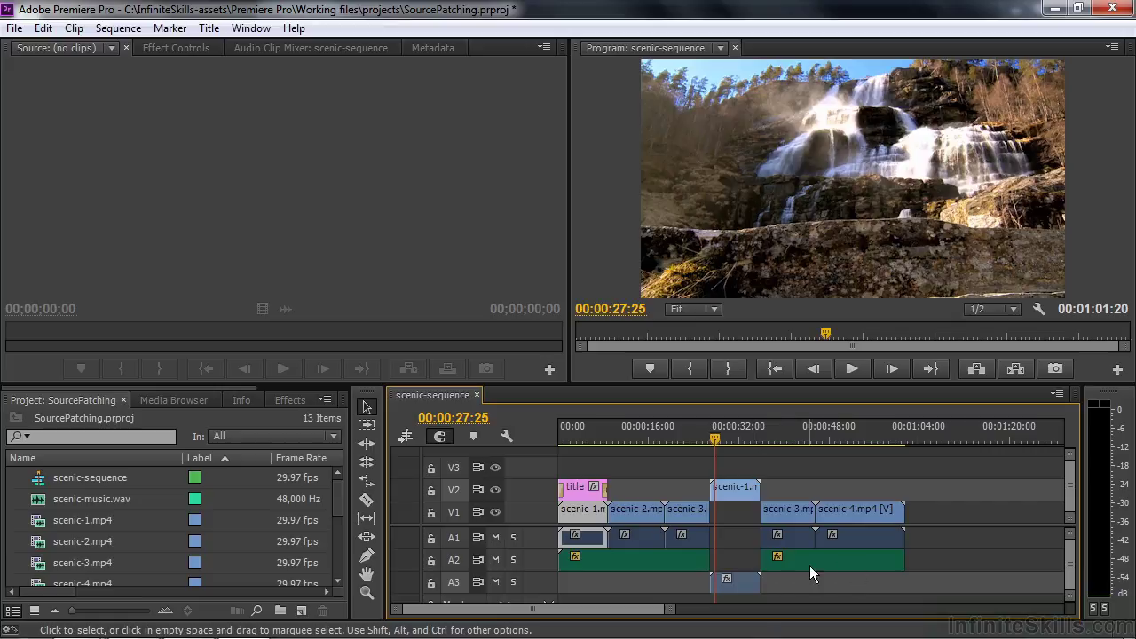
key("shift+Delete")
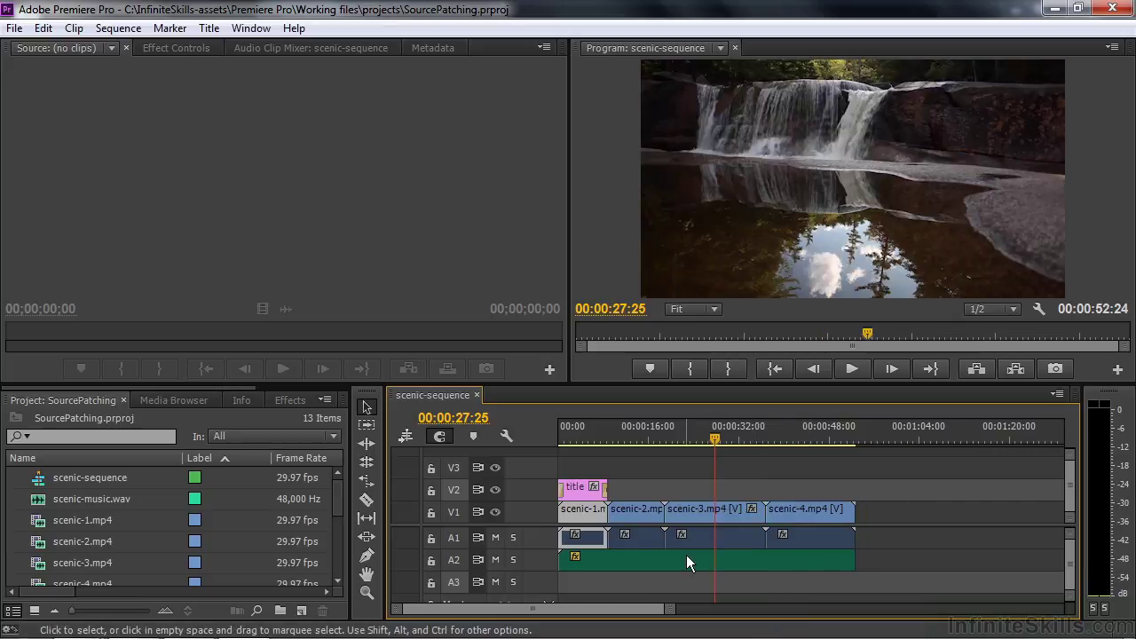
Step: Lock track A2, trial paste-insert scenic-1 at the playhead, then undo it
left_click(432, 561)
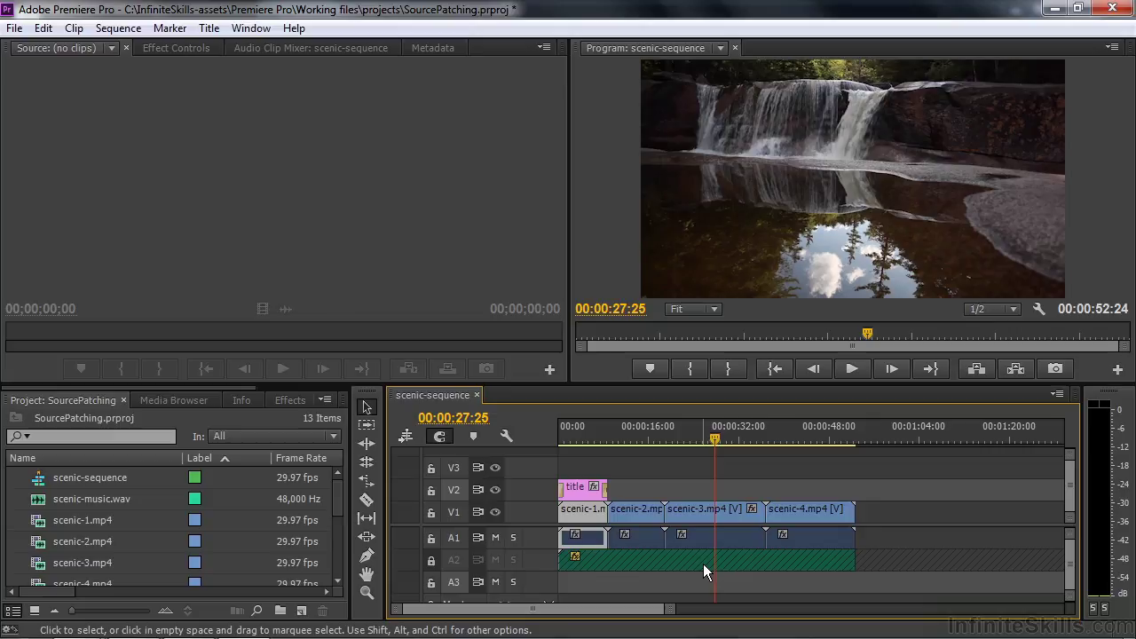
key("shift")
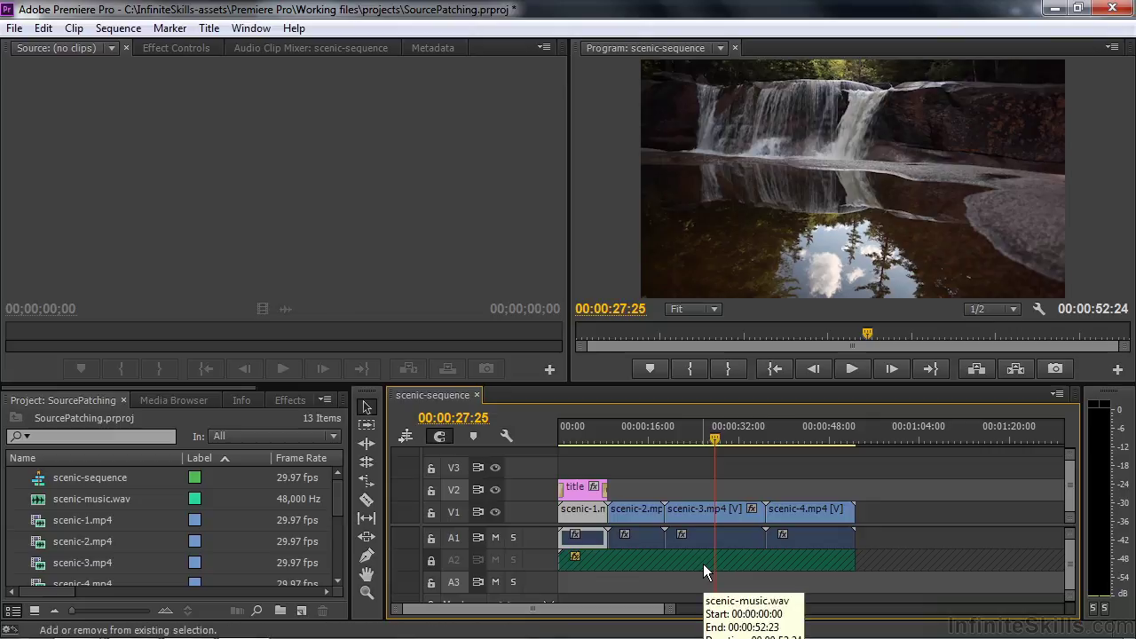
key("ctrl+shift+v")
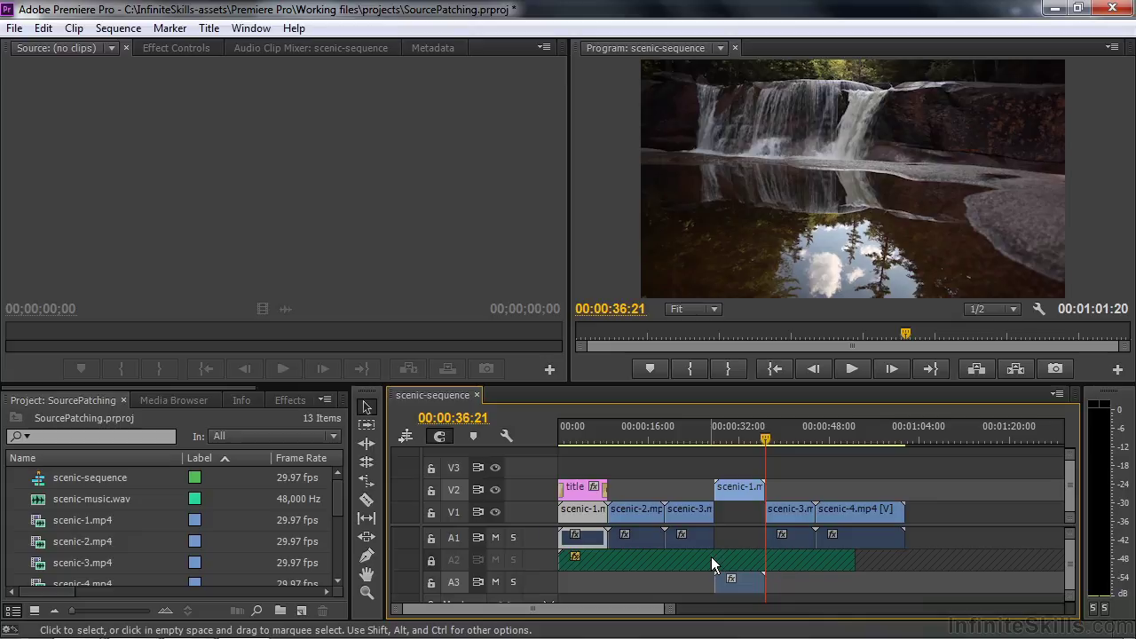
key("ctrl+z")
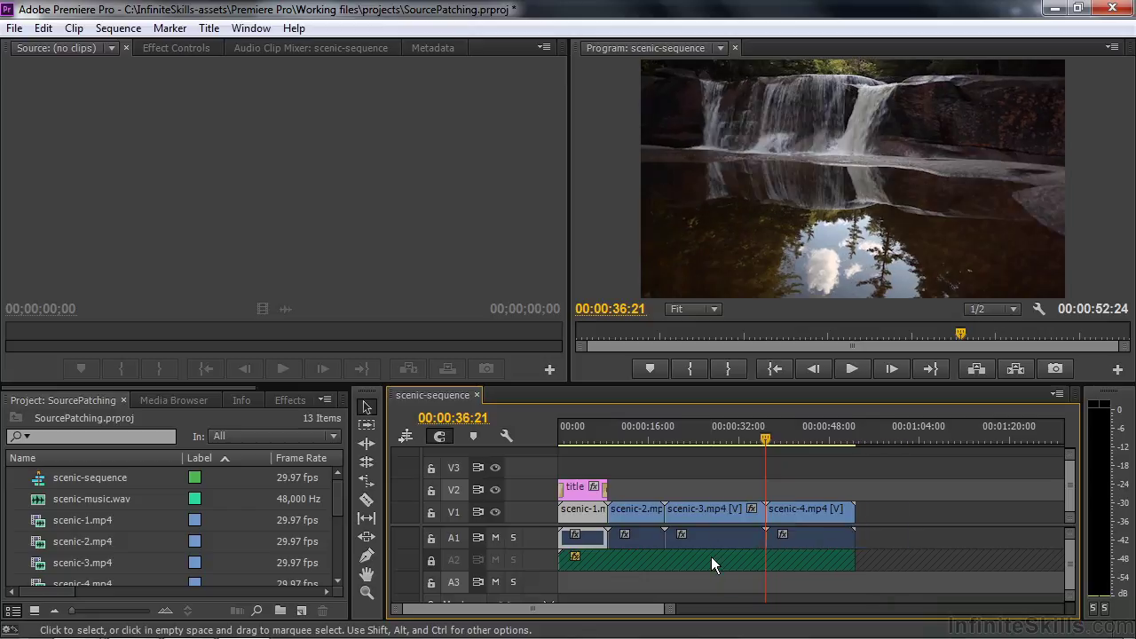
Step: Unlock A2 and disable its sync lock, then insert scenic-1 at 00:00:26:13 and ripple-delete it
left_click(431, 559)
left_click(477, 559)
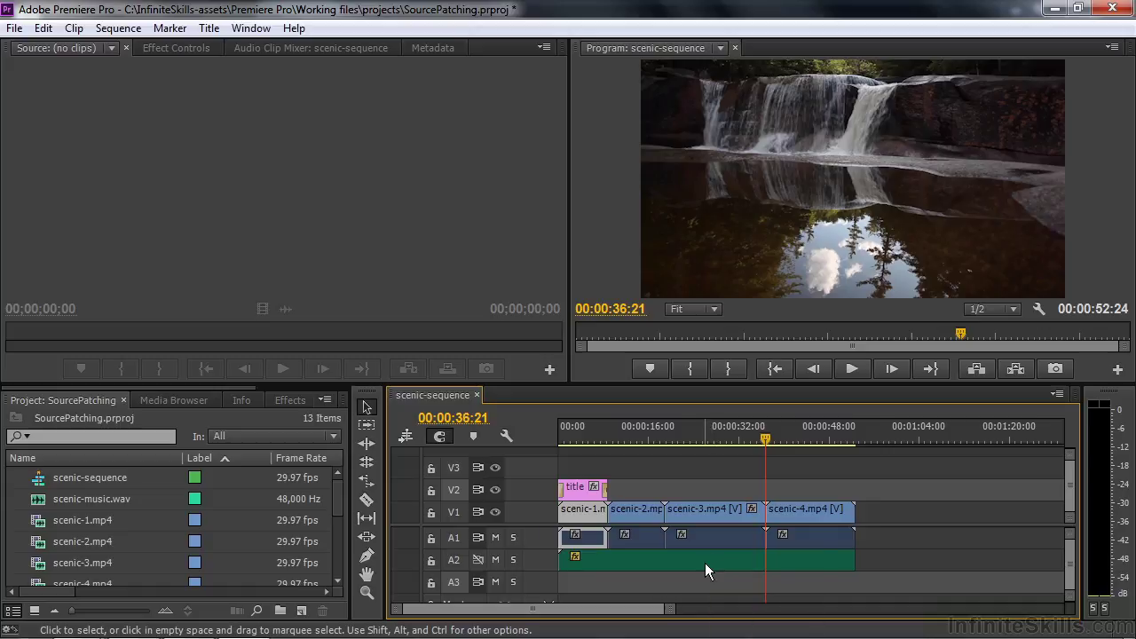
left_click_drag(768, 455, 706, 448)
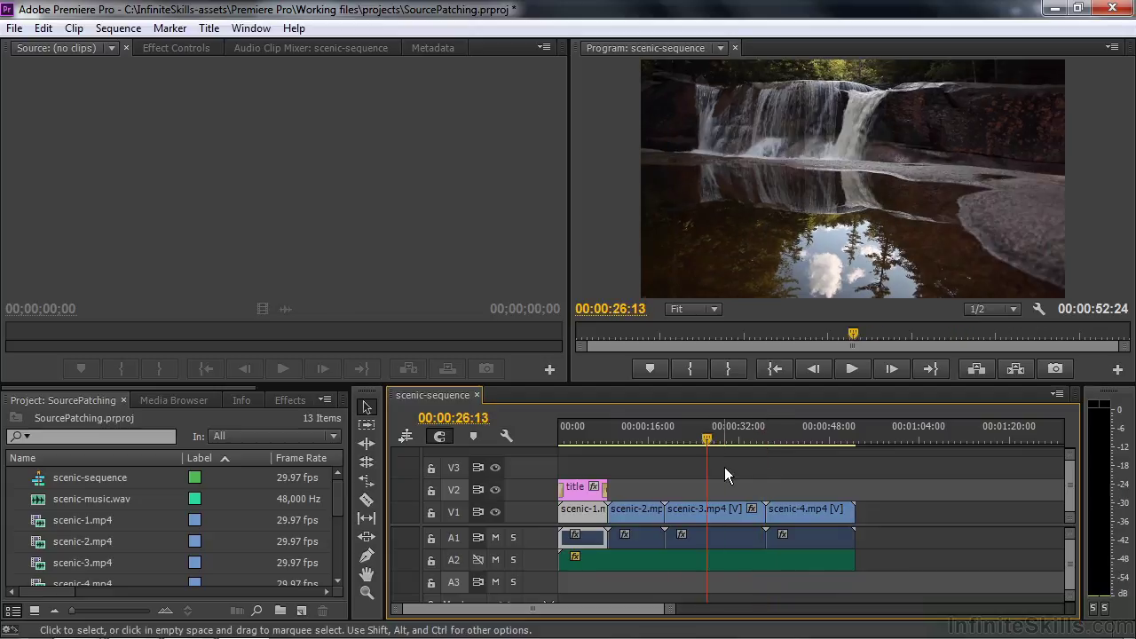
key("shift")
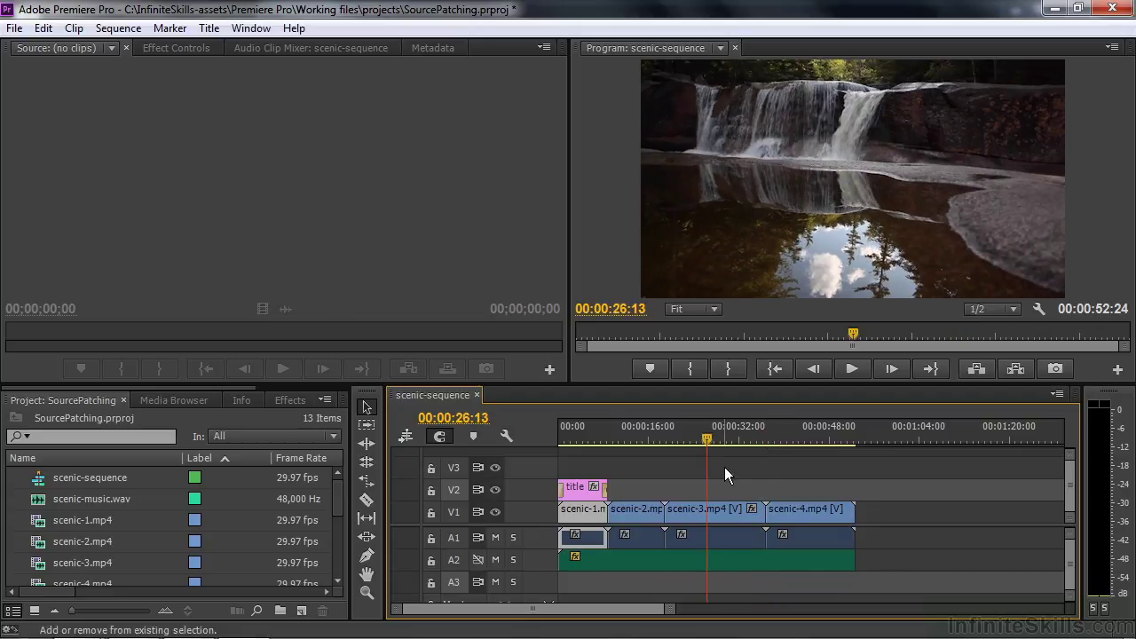
key("comma")
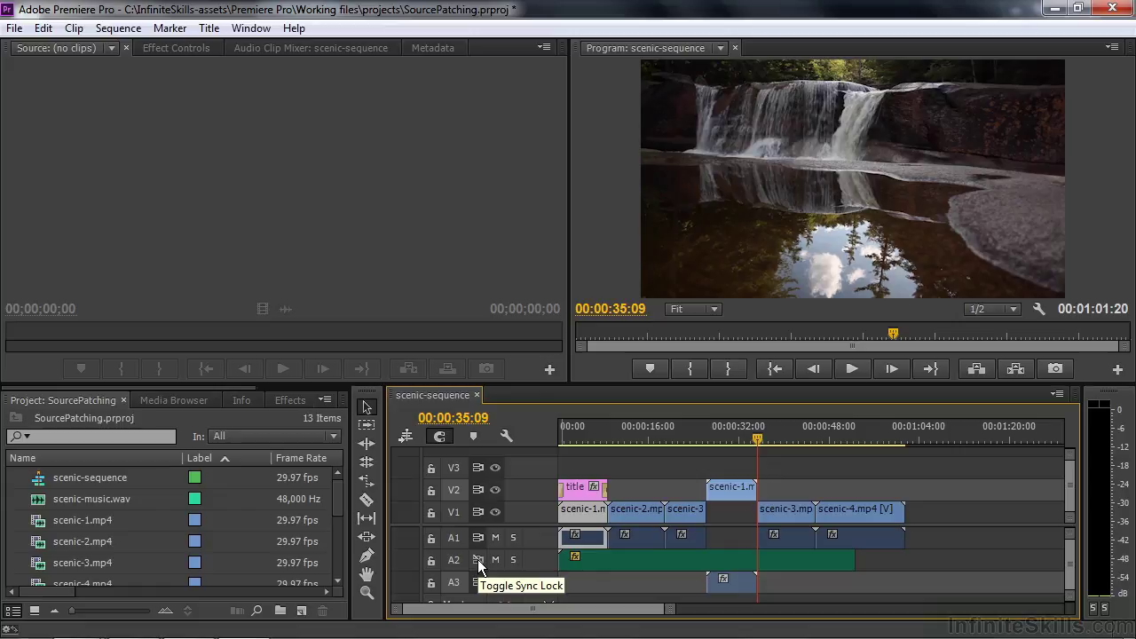
key("shift+Delete")
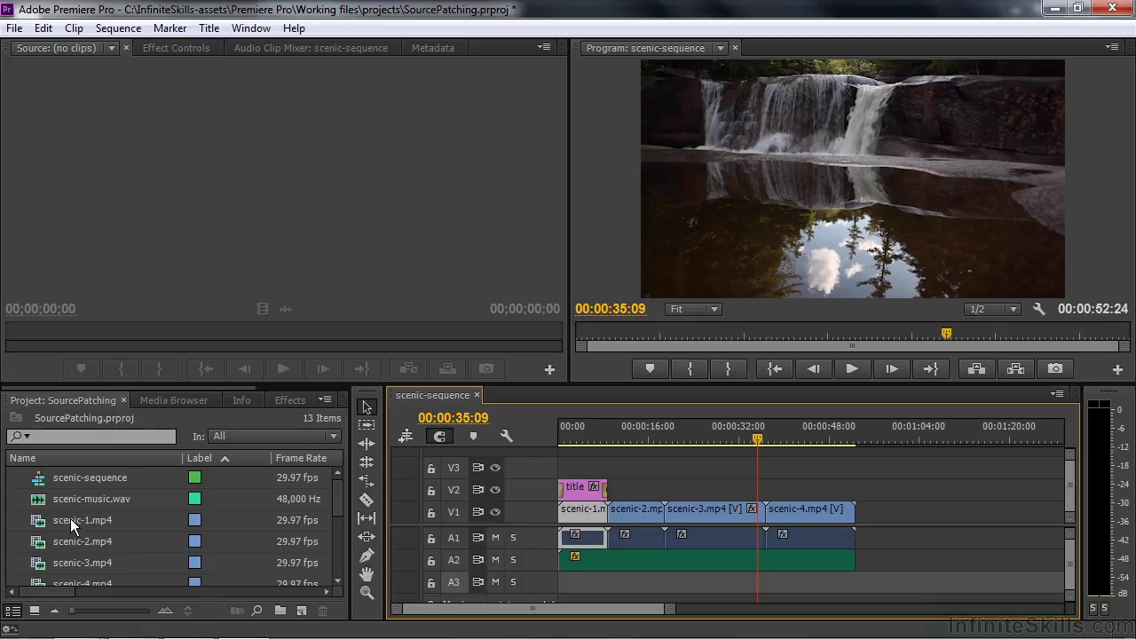
Step: Select scenic-1.mp4 in the Project panel and patch its source video to V2
left_click(37, 520)
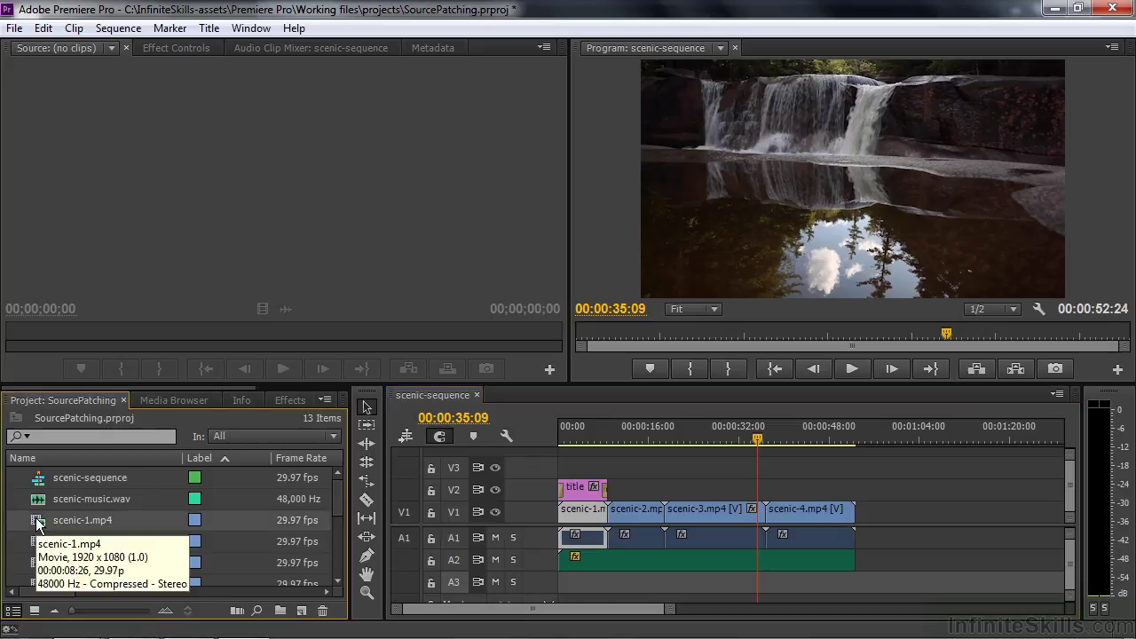
left_click(405, 489)
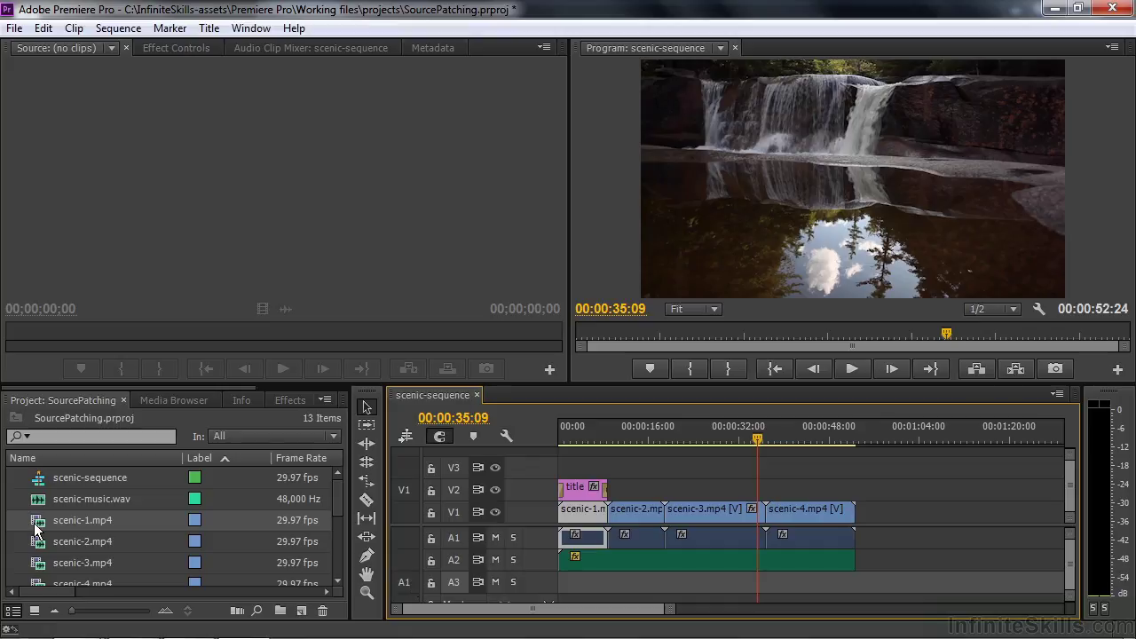
Step: Load scenic-1.mp4 in the Source Monitor and mark a 00:00:06:13 range ending at 00:00:32:00
double_click(35, 520)
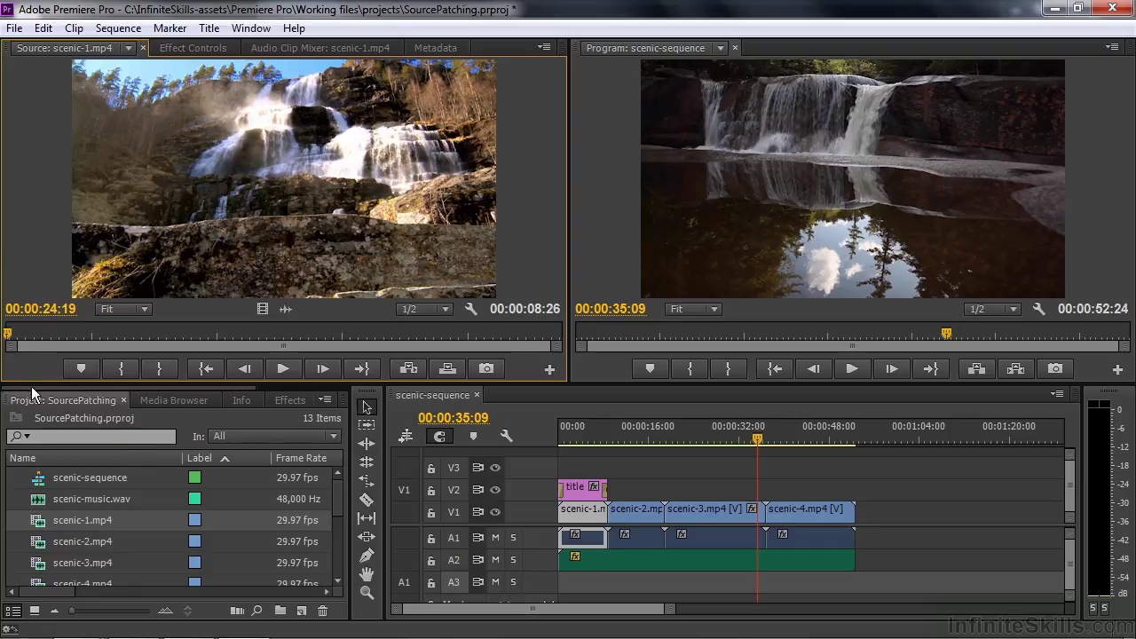
left_click_drag(8, 339, 468, 337)
left_click(118, 371)
left_click(160, 369)
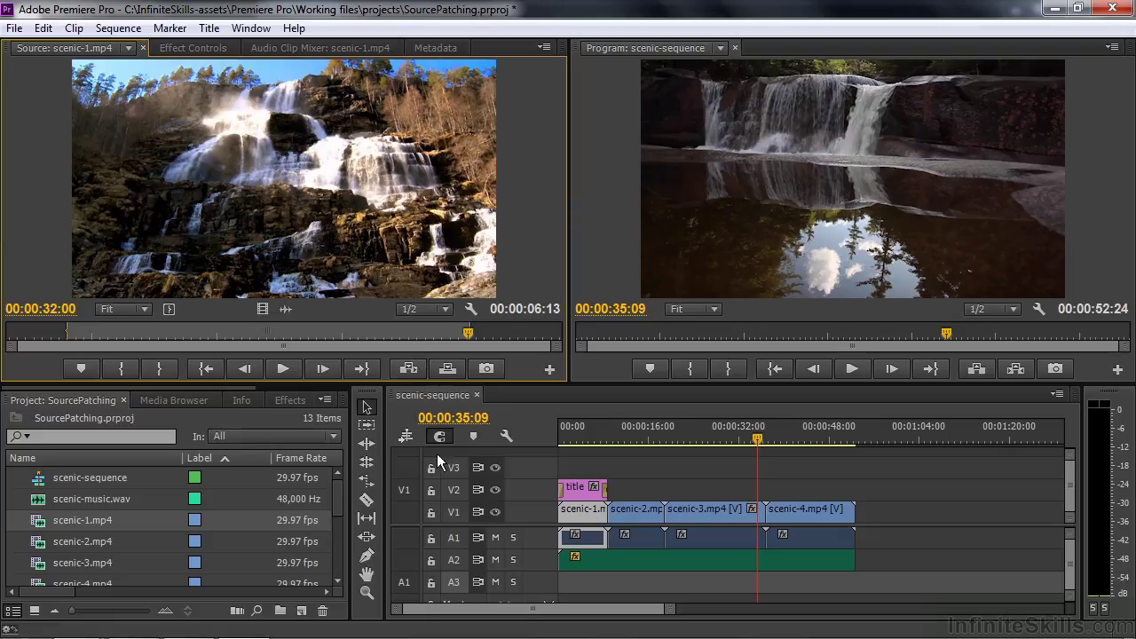
Step: Trial-overwrite the marked scenic-1 range onto V2, then V2 and A3, undoing each
left_click(407, 486)
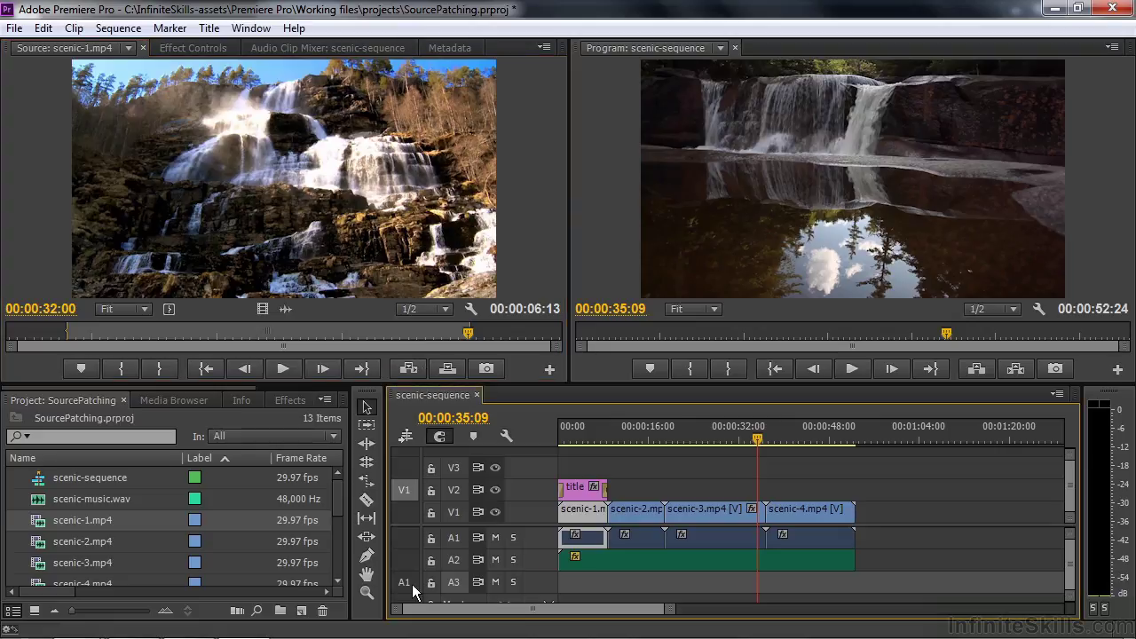
left_click(449, 366)
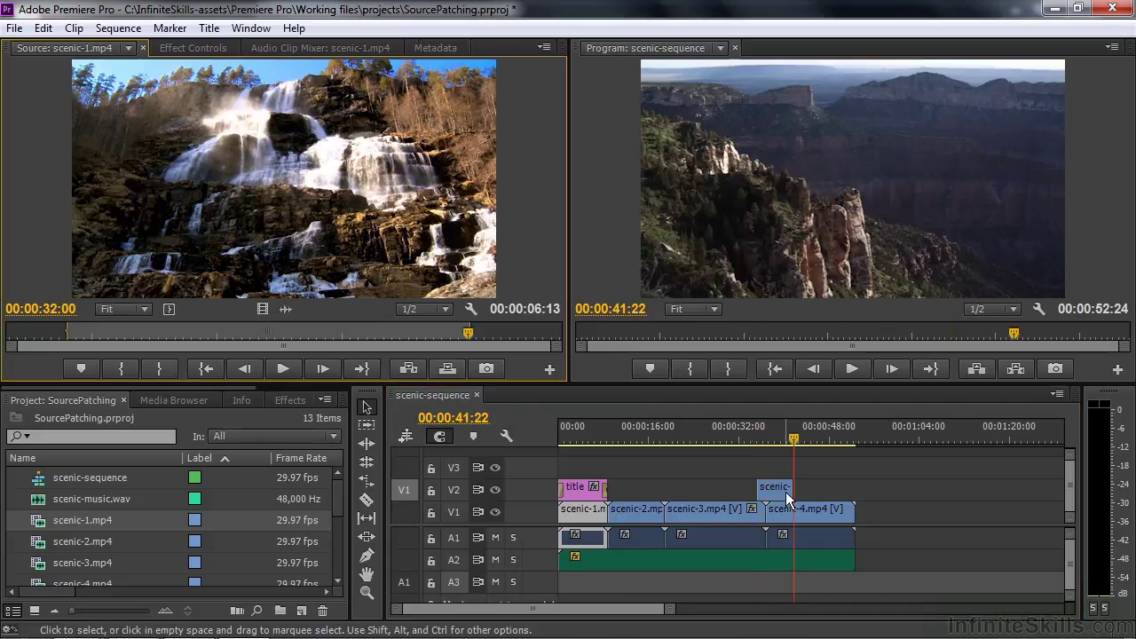
key("ctrl+z")
left_click(402, 592)
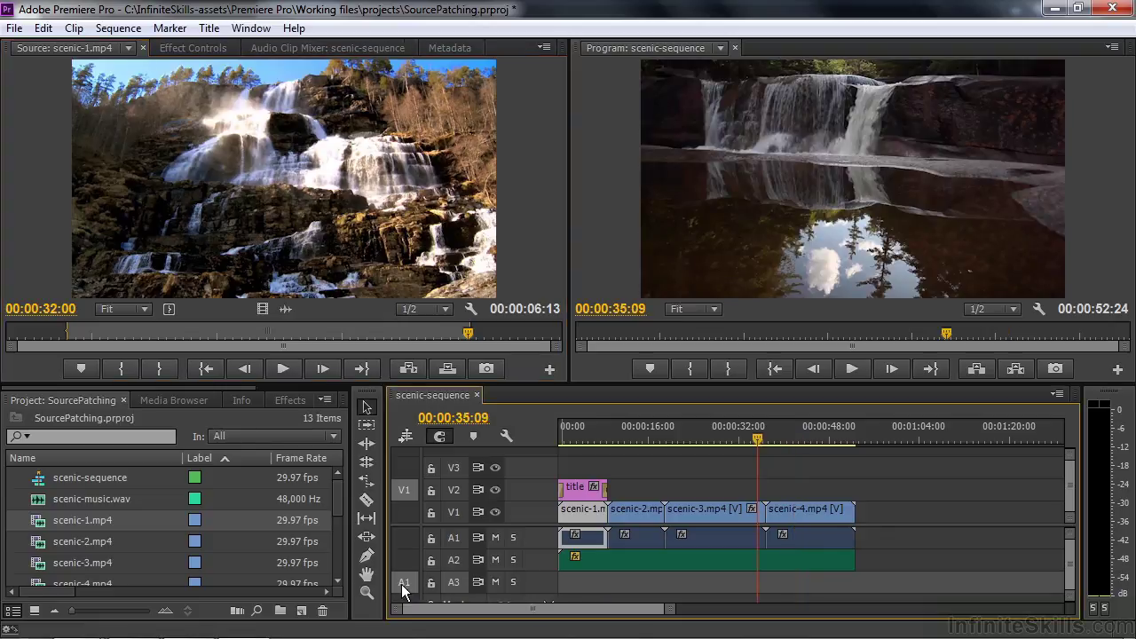
left_click(447, 368)
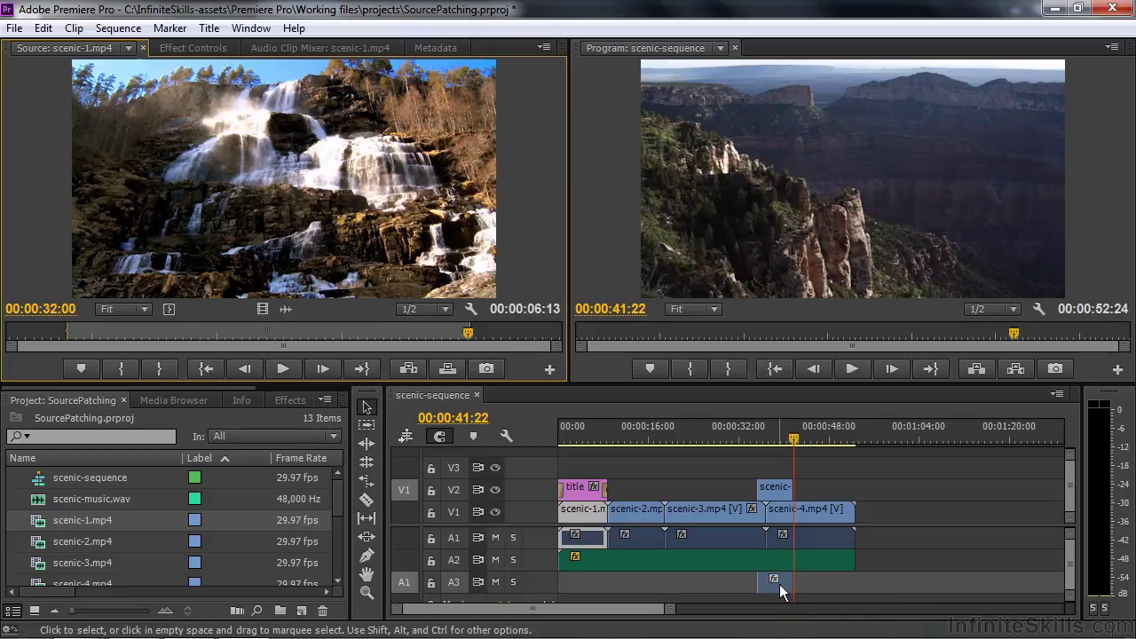
key("ctrl+z")
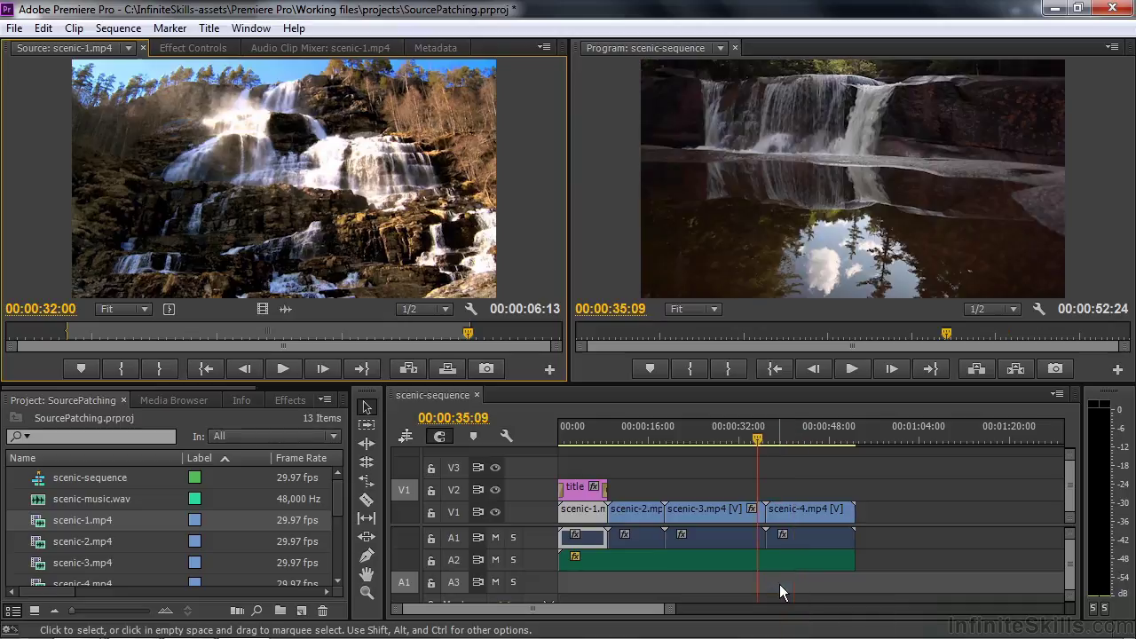
Step: Trial-insert the range, undo, turn off A2 sync lock, then insert and undo again
left_click(401, 369)
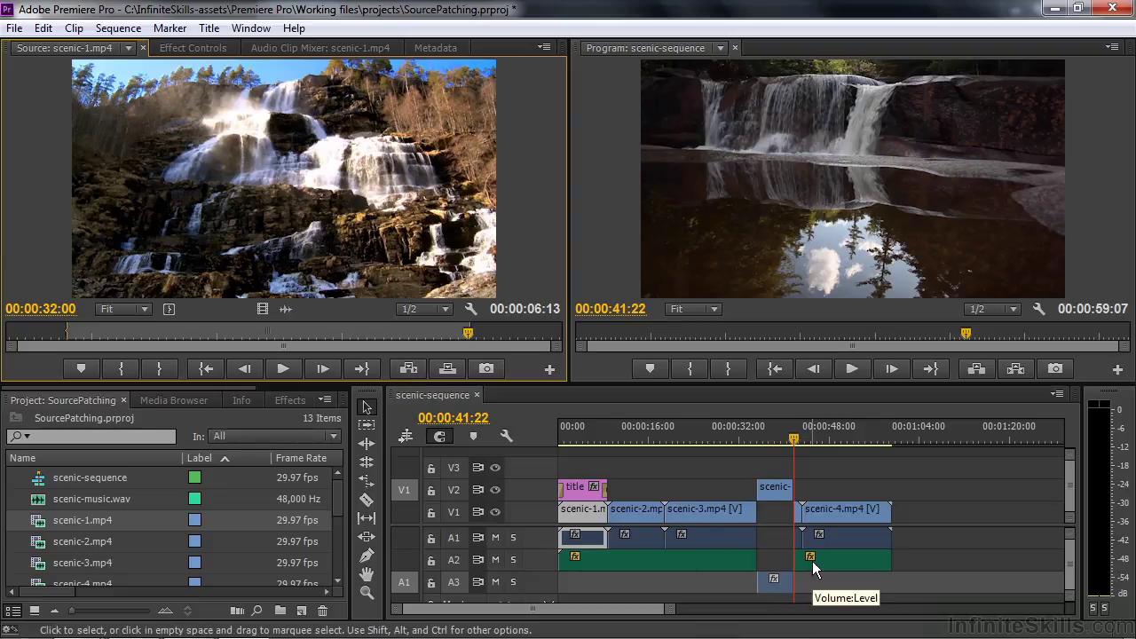
key("ctrl+z")
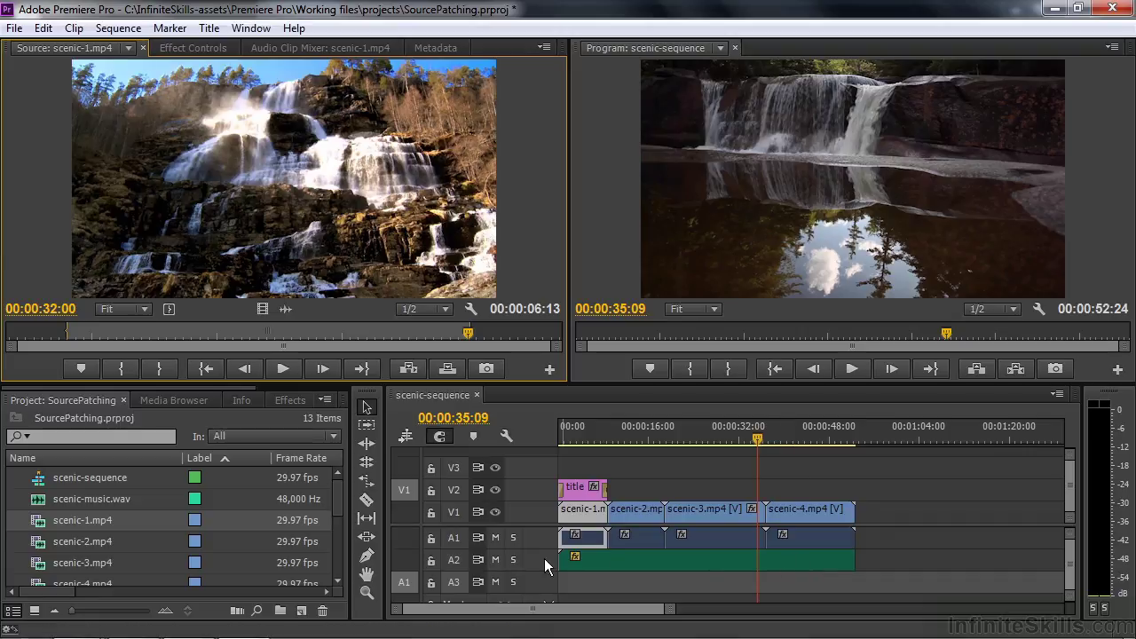
left_click(479, 560)
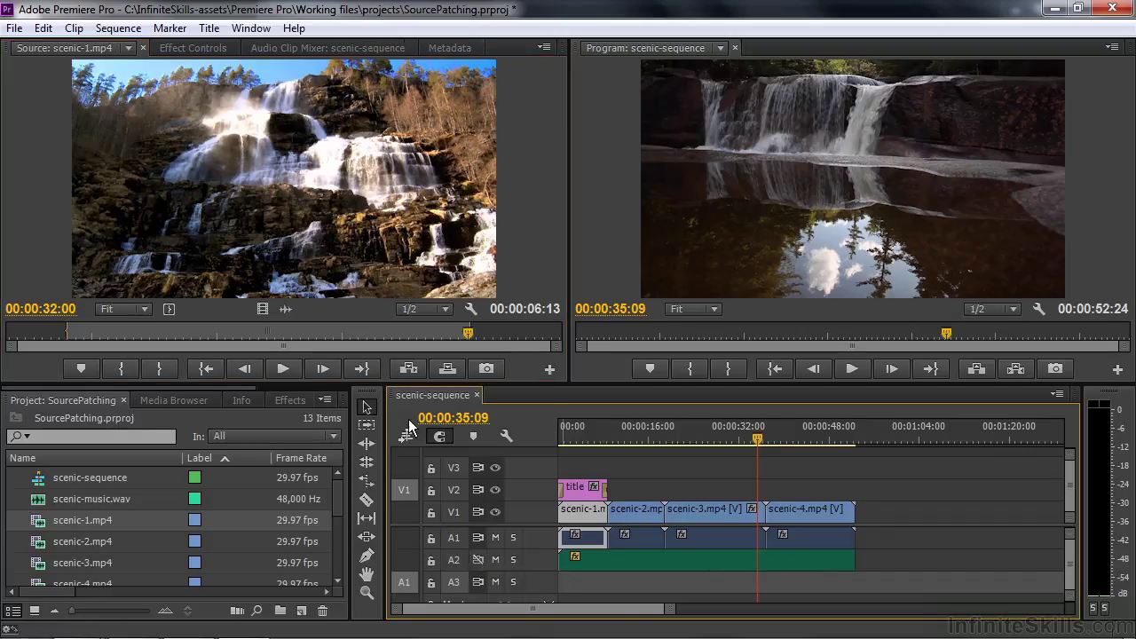
left_click(408, 369)
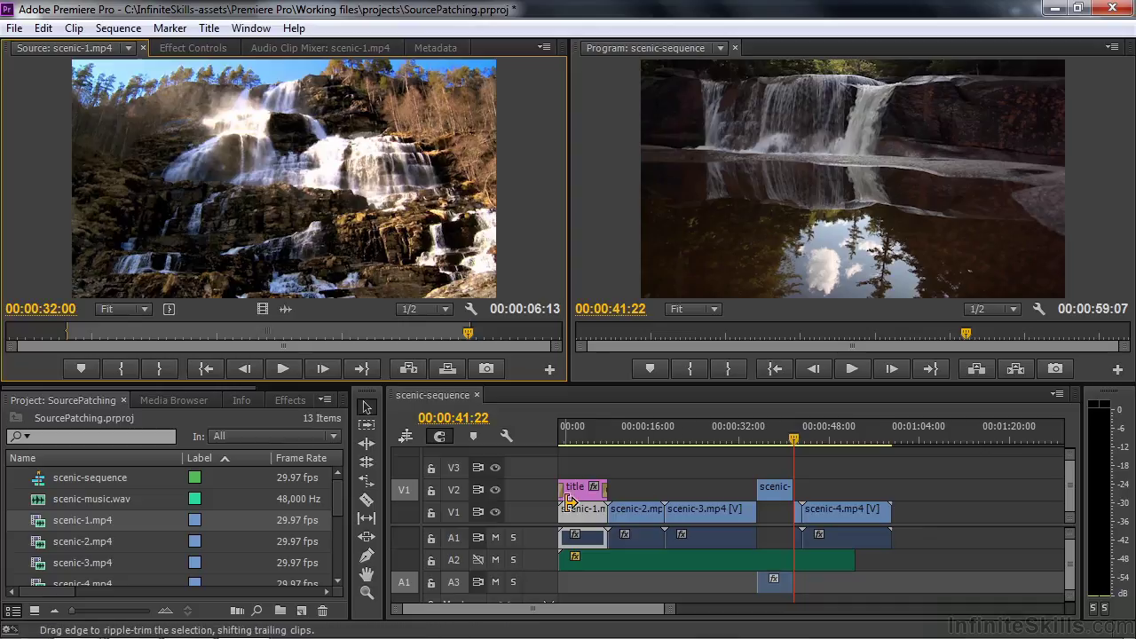
key("ctrl+z")
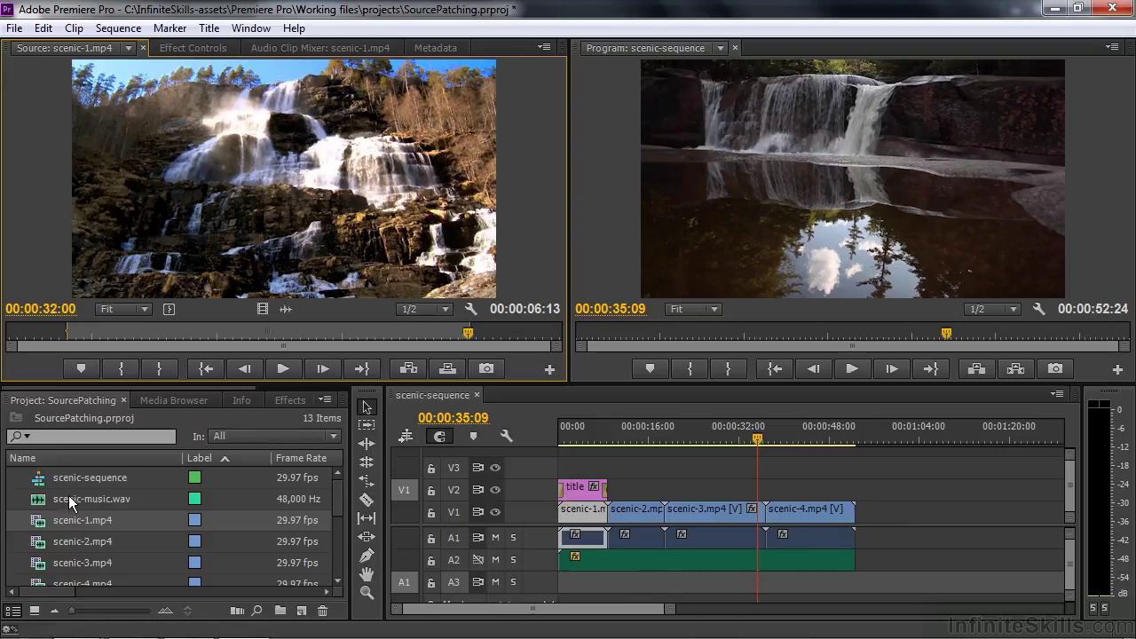
Step: Switch the Project panel to Icon View and mark scenic-5 In and Out for a 9:09 duration
left_click(34, 610)
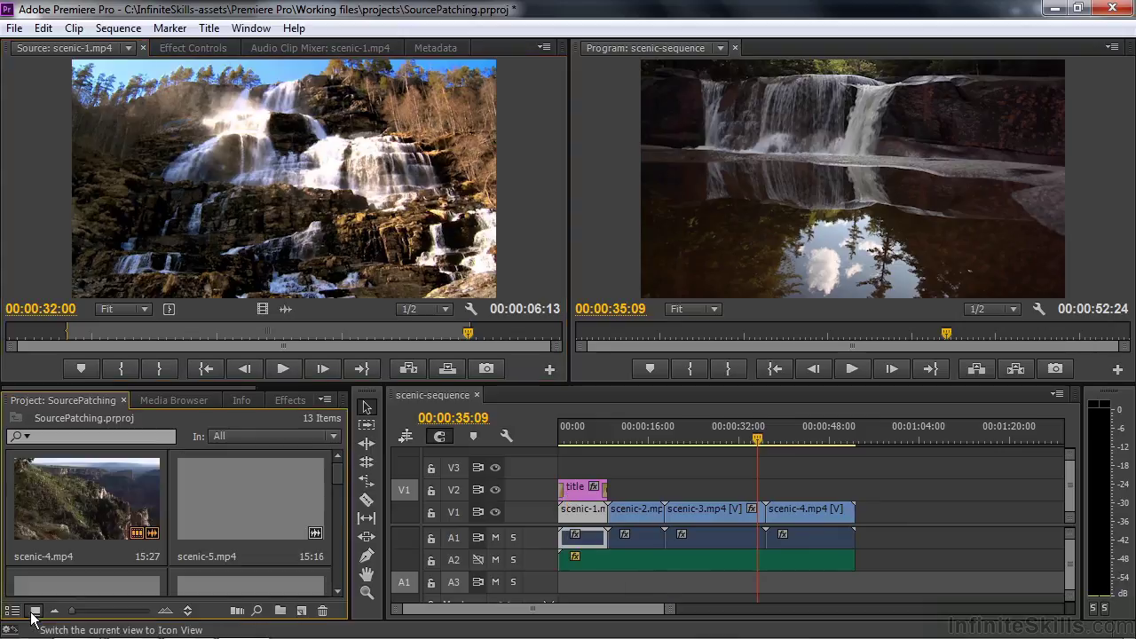
left_click(211, 495)
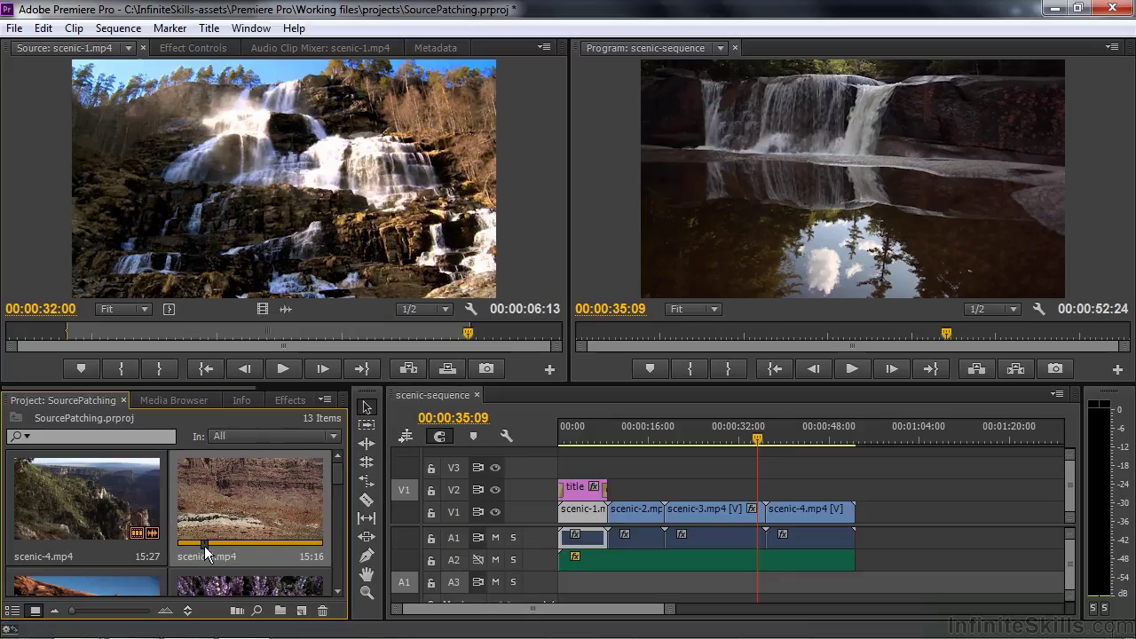
key("i")
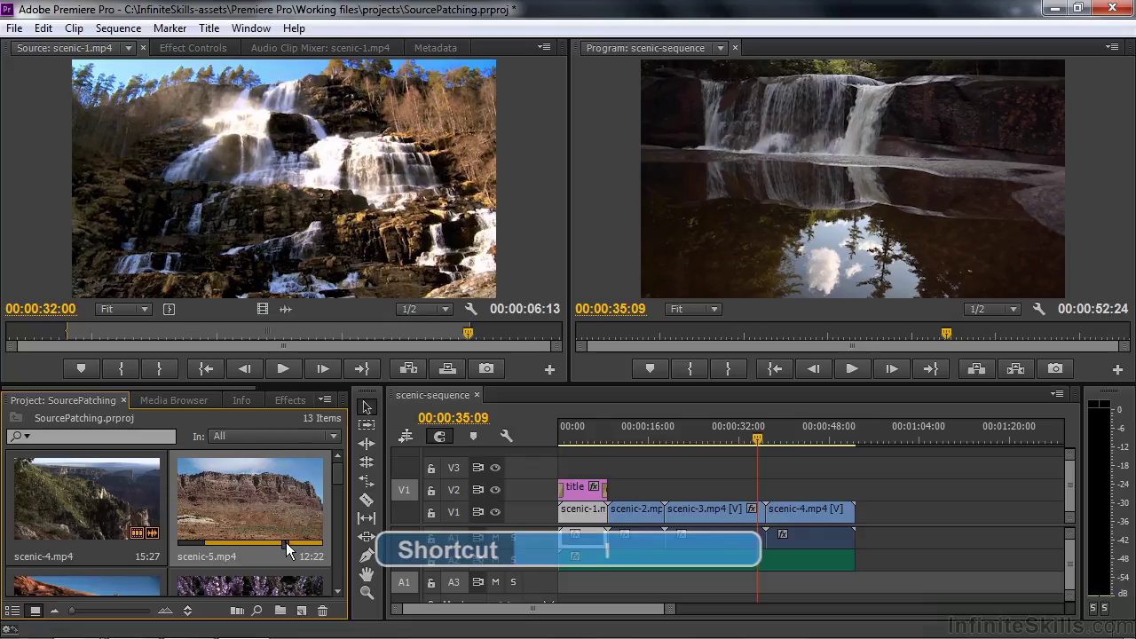
key("o")
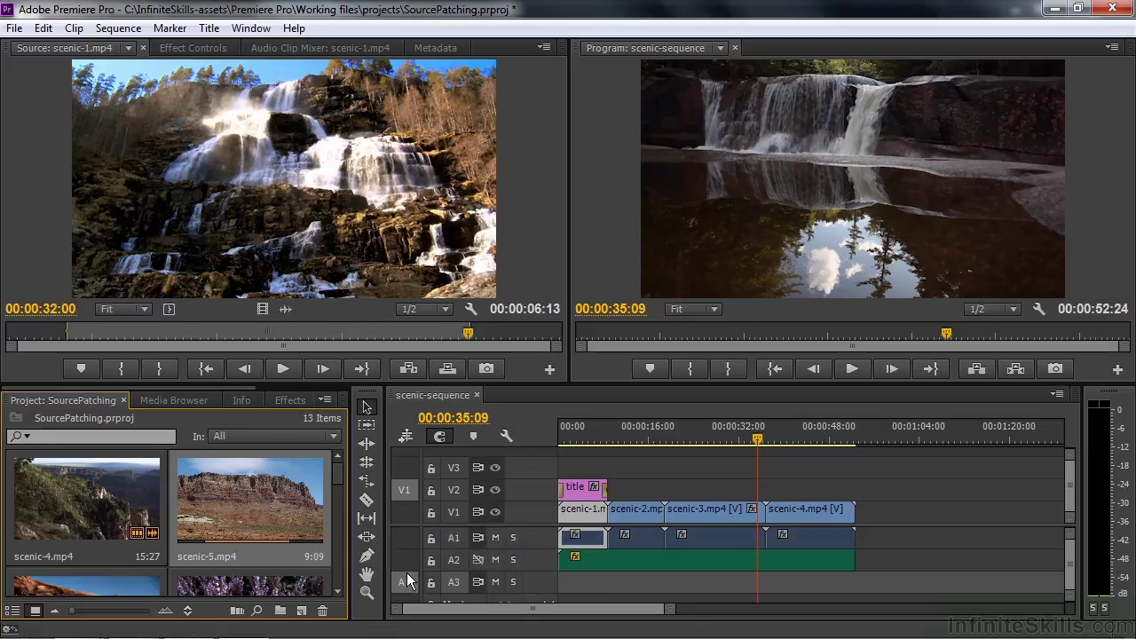
Step: Patch source to V1 and A1, trial-overwrite scenic-5 and undo, then insert it at the playhead
left_click(404, 513)
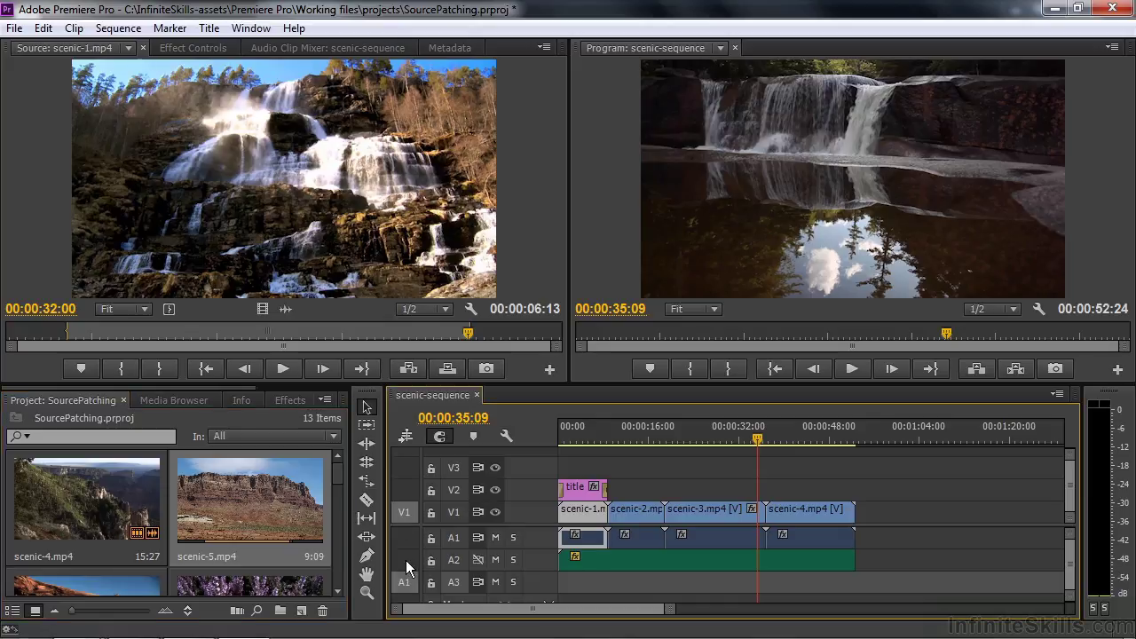
left_click(403, 537)
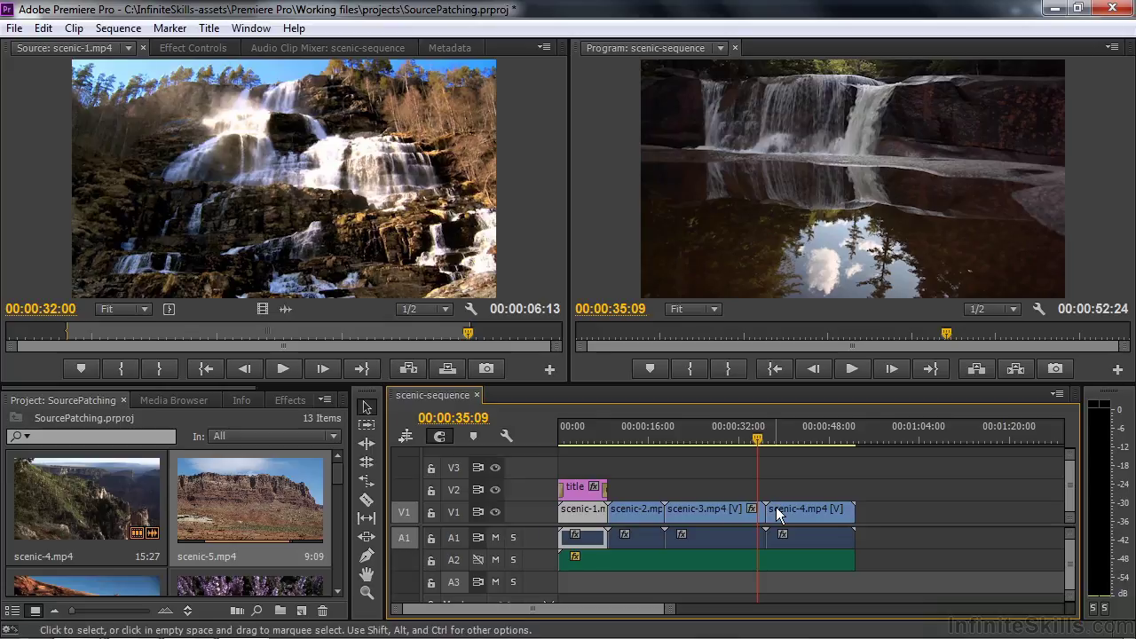
right_click(242, 493)
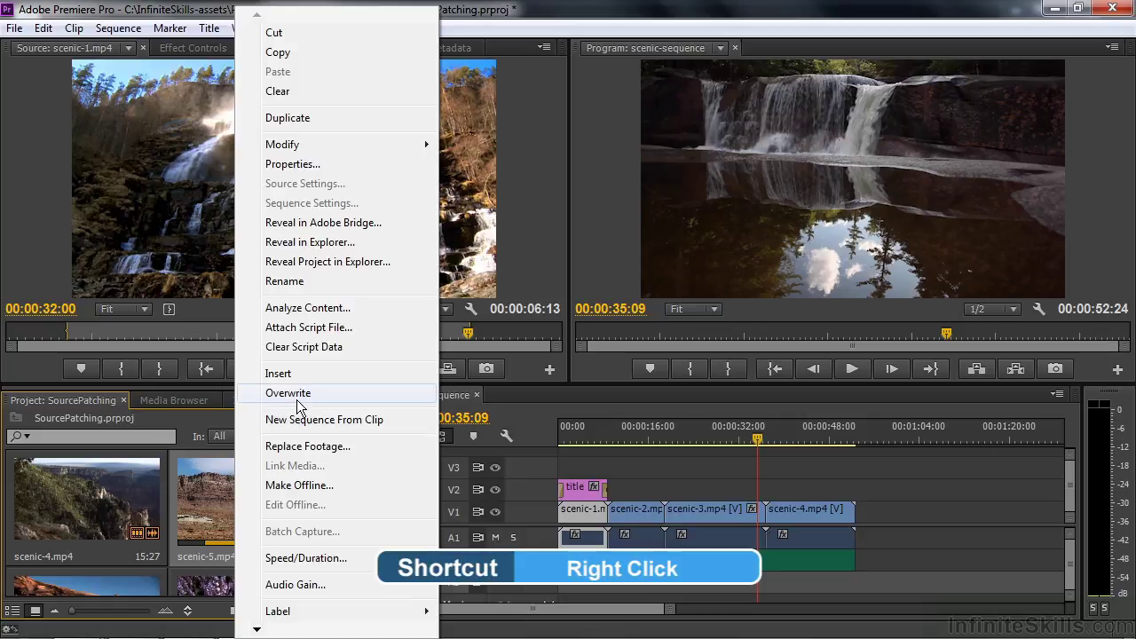
left_click(300, 401)
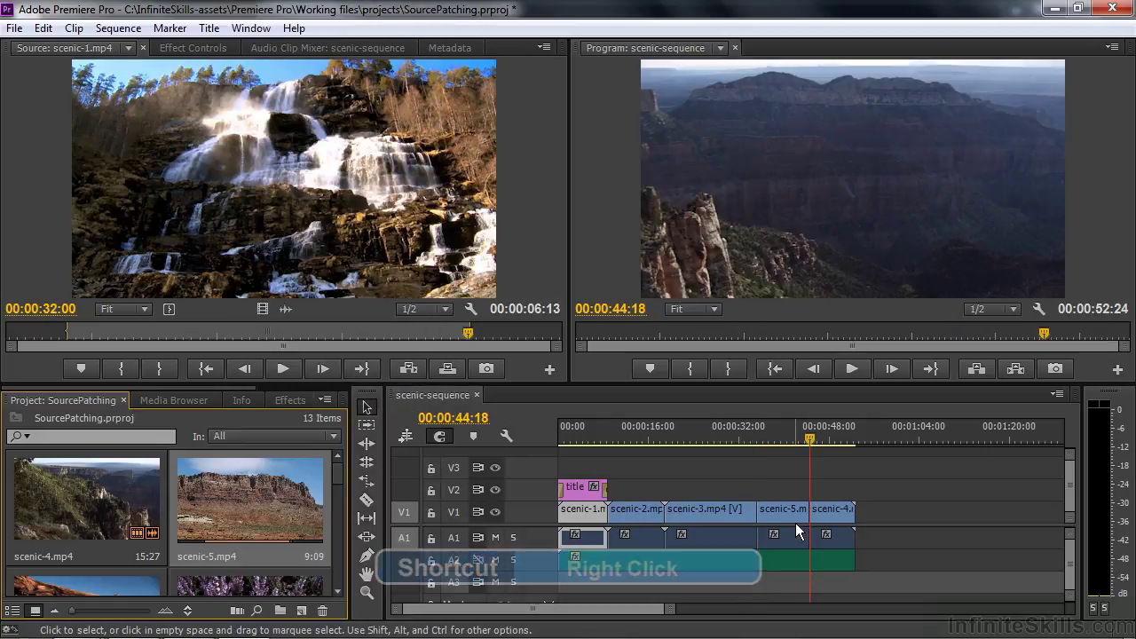
key("ctrl+z")
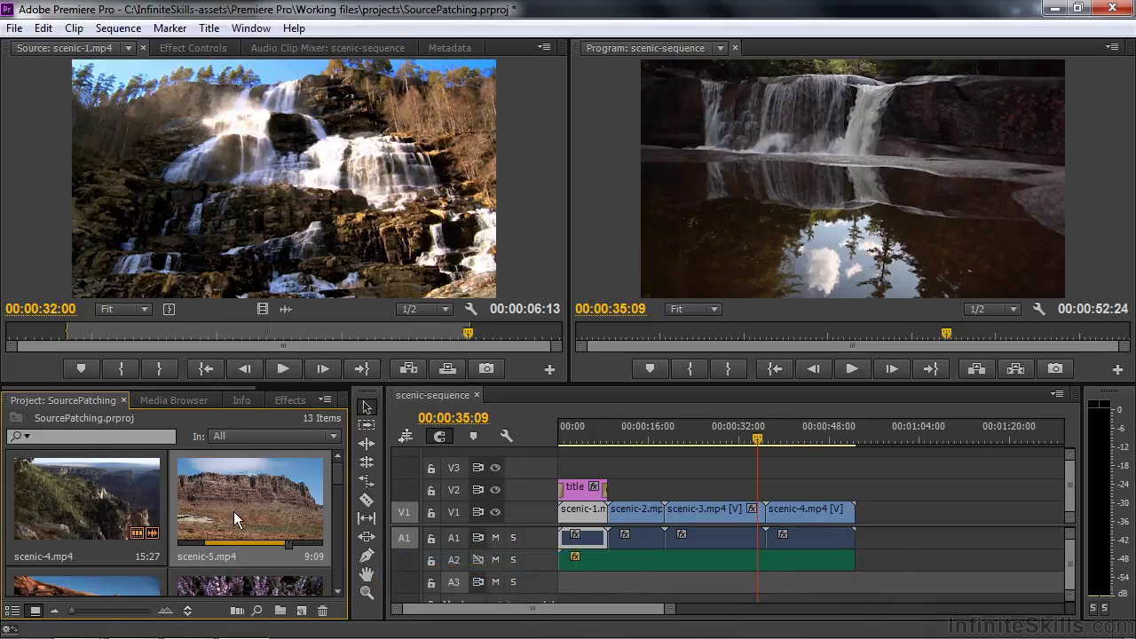
right_click(247, 489)
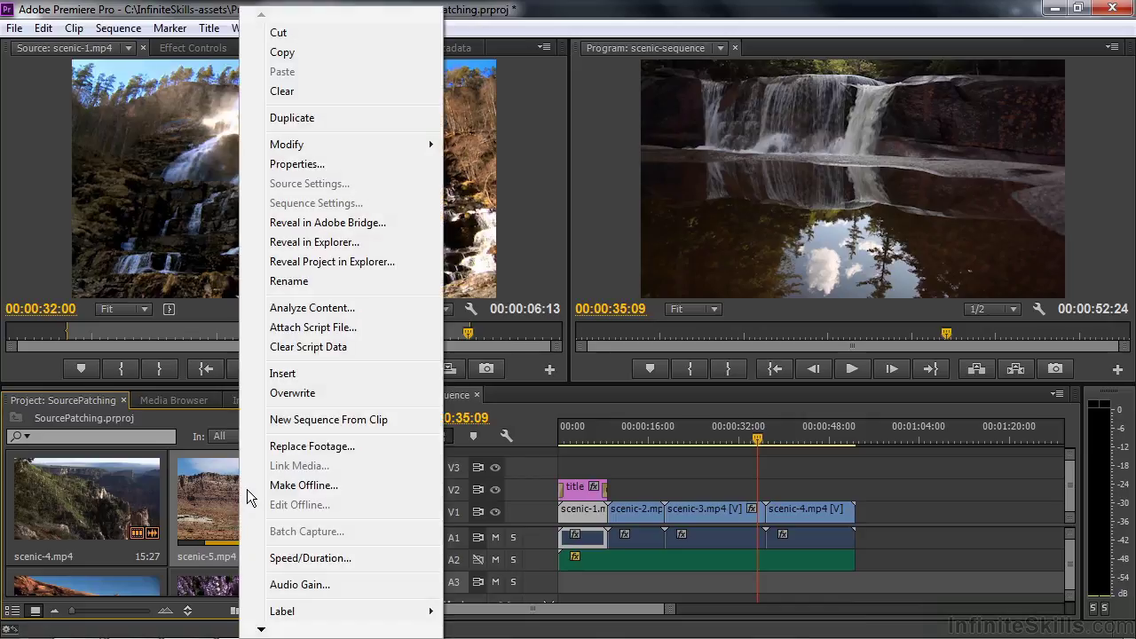
left_click(282, 374)
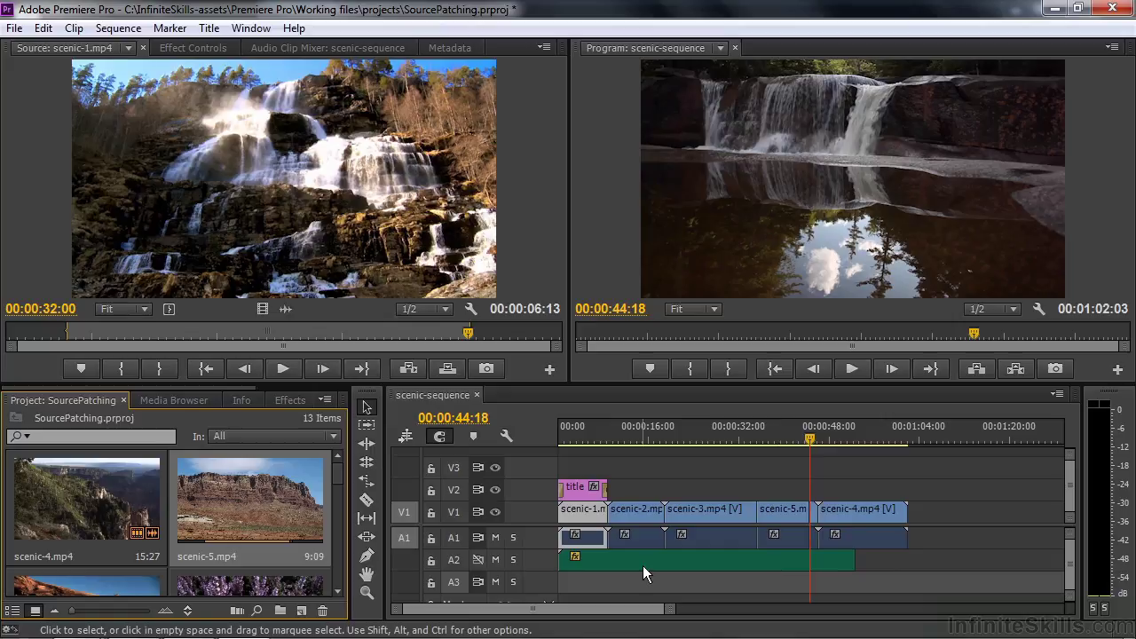
Step: Switch off the V1 source patch, insert scenic-5 at the playhead, then undo that insert
left_click(404, 513, "alt")
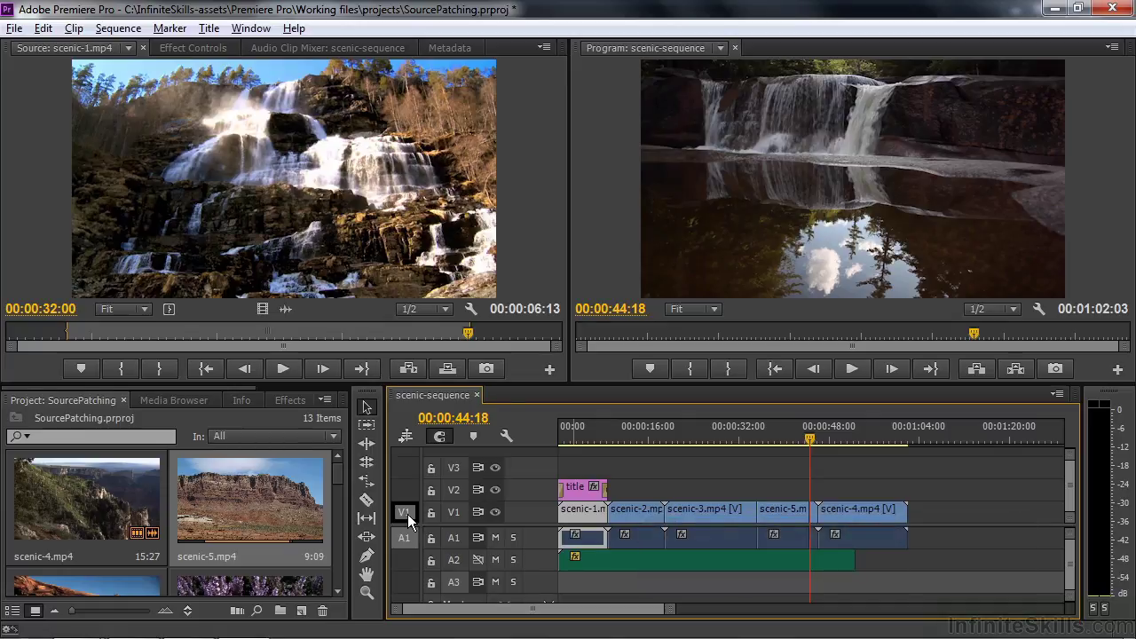
right_click(247, 499)
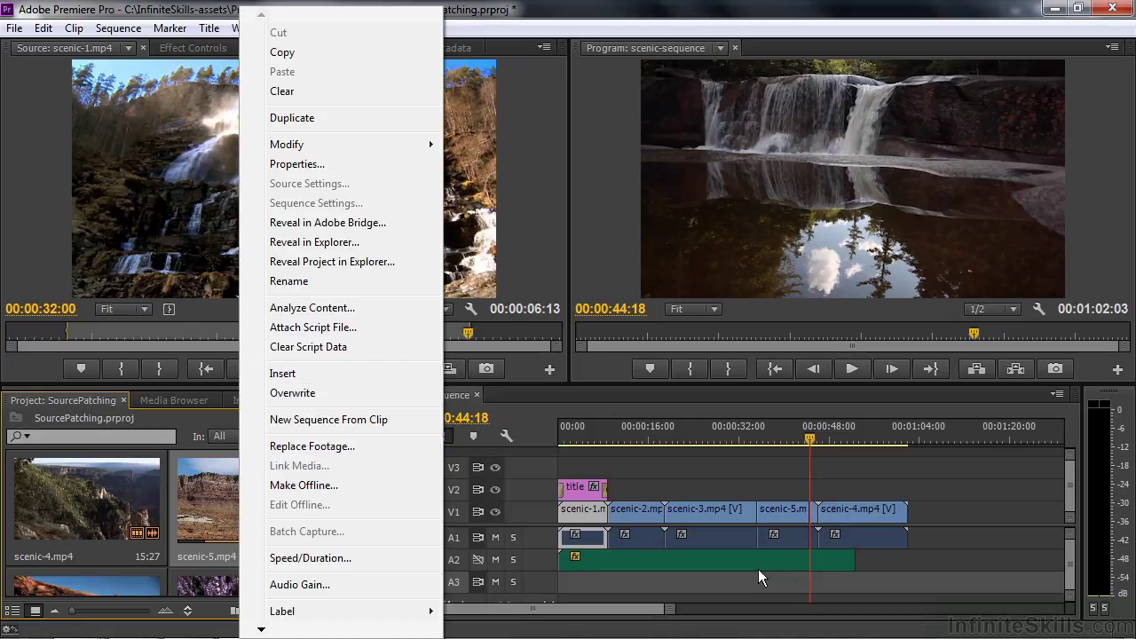
left_click(303, 375)
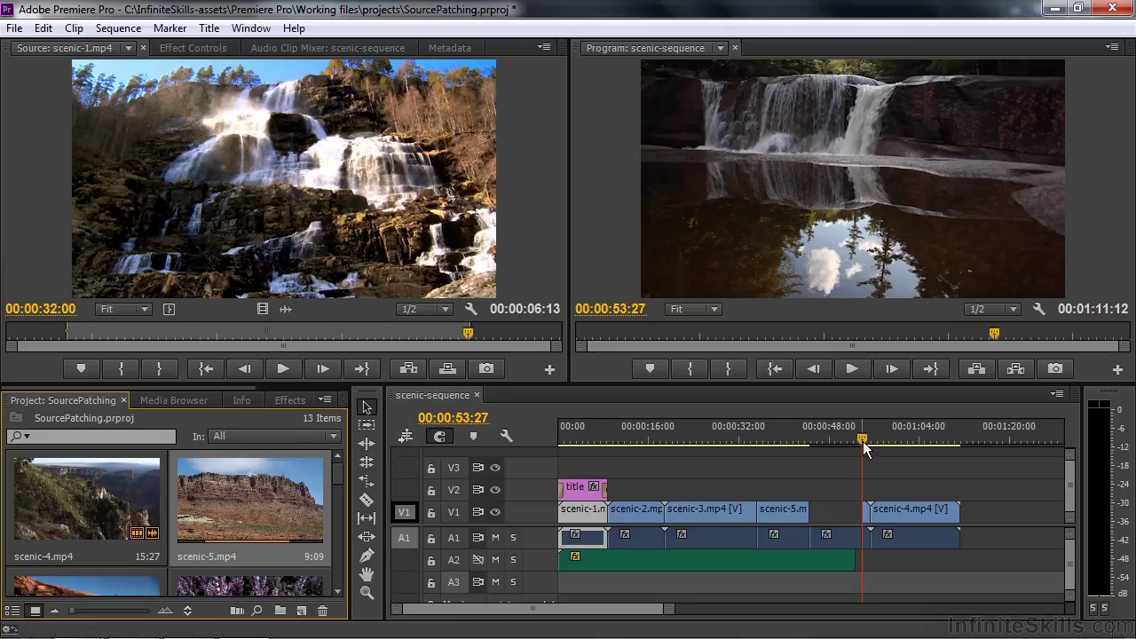
key("ctrl+z")
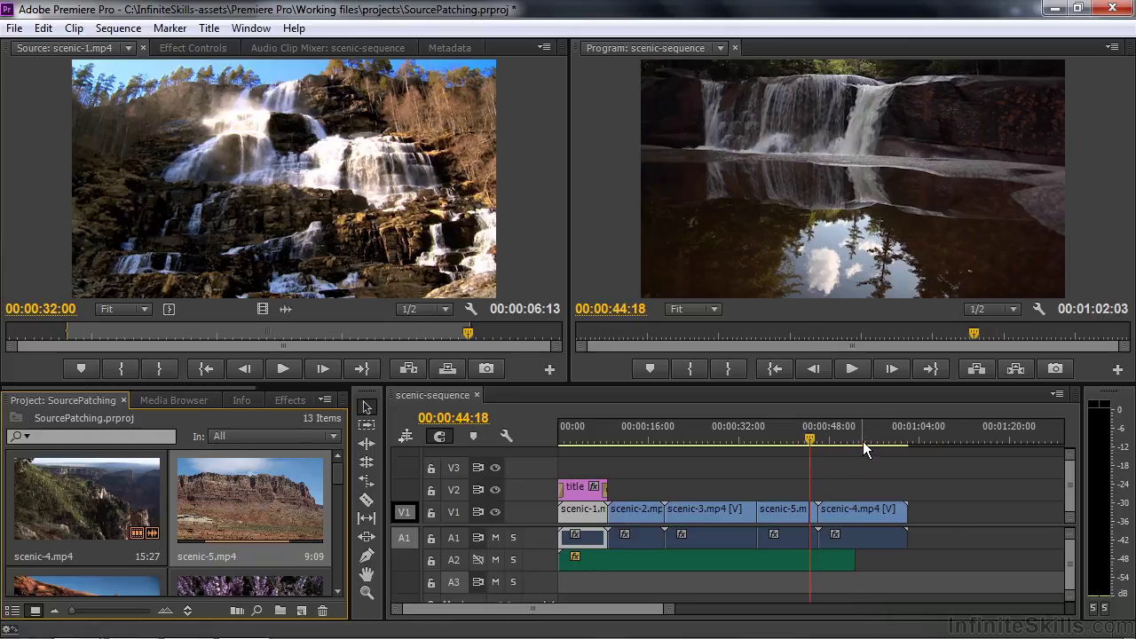
Step: Switch off the A1 source patch as well and insert scenic-5 with no source tracks patched
left_click(404, 538)
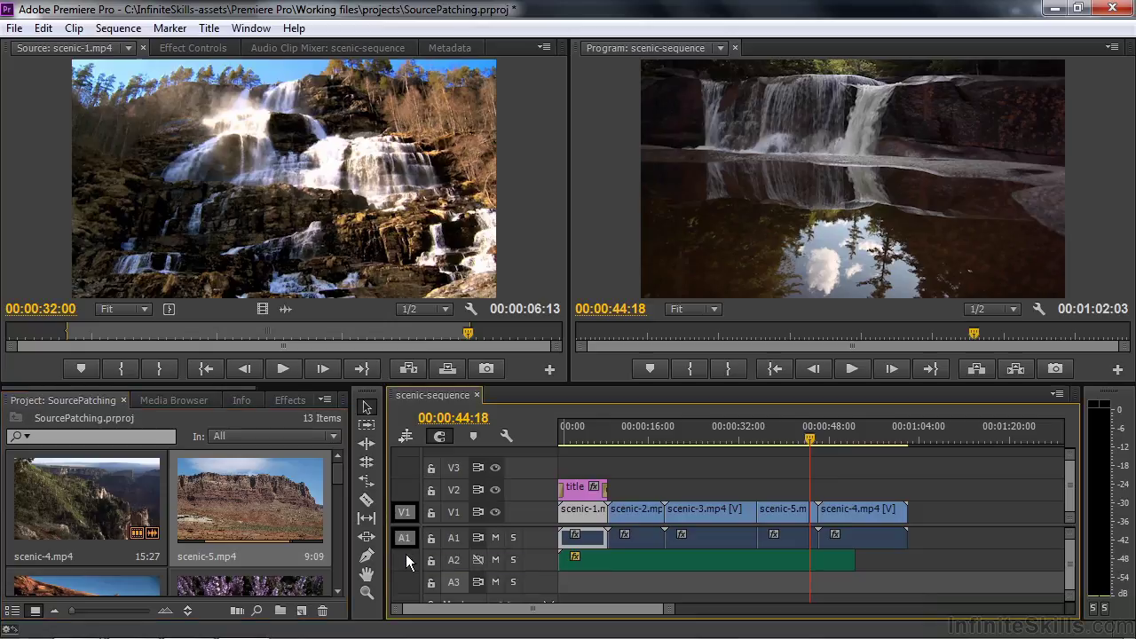
right_click(248, 497)
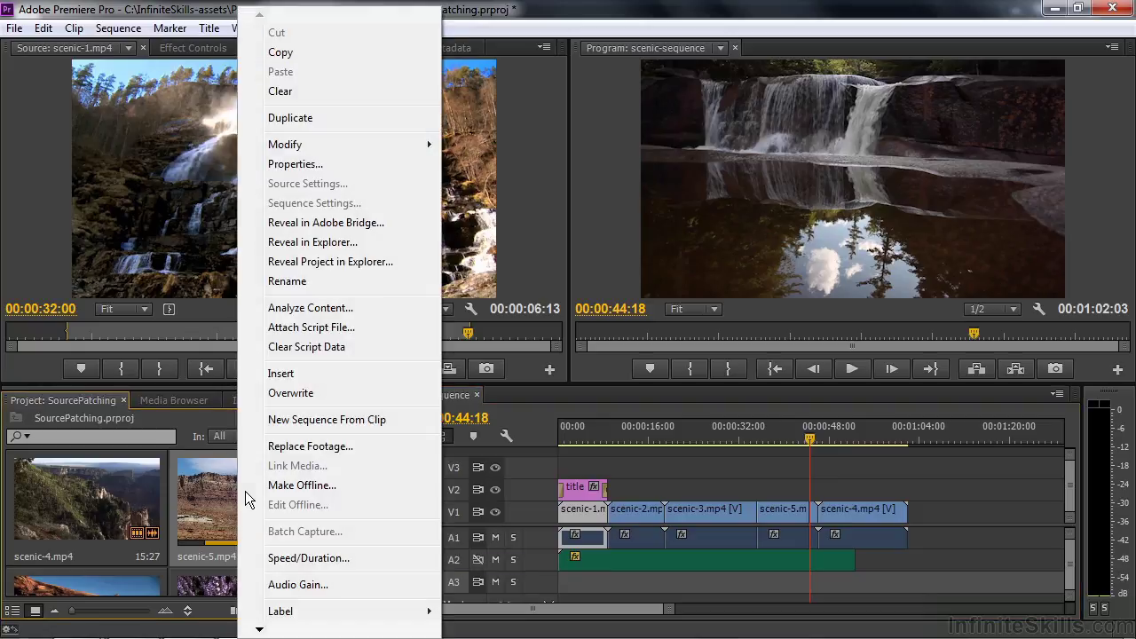
left_click(282, 374)
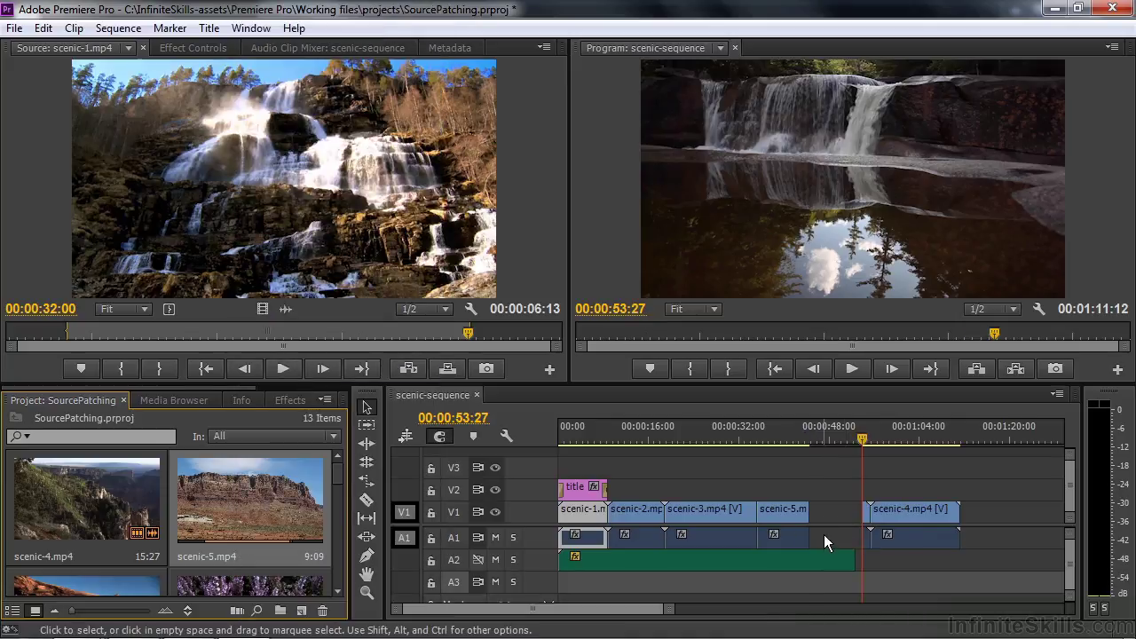